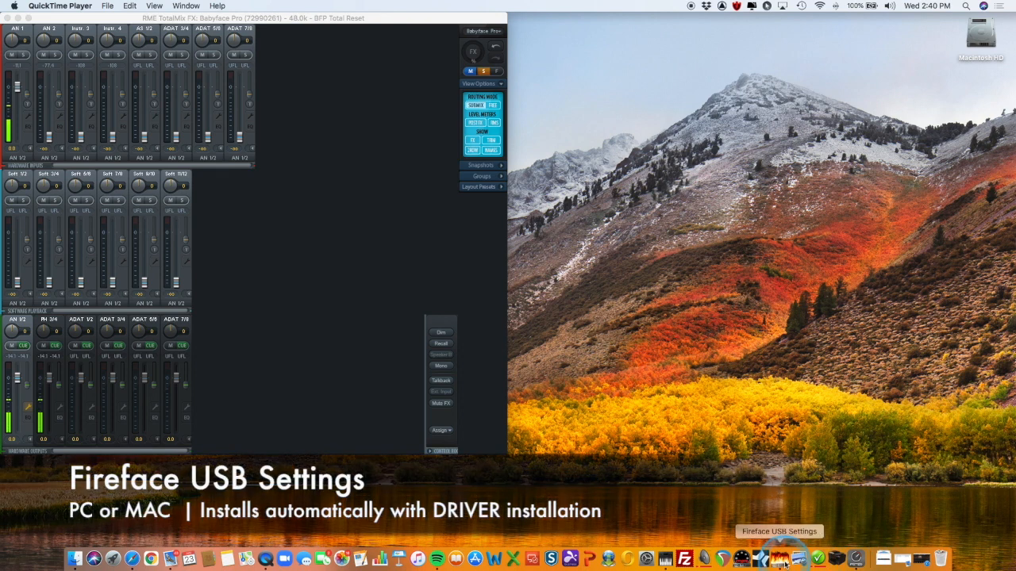
Open Fireface USB Settings, change the Babyface Pro's clock source to Internal, and close the settings window
{"action": "left_click", "coordinate": [786, 562]}
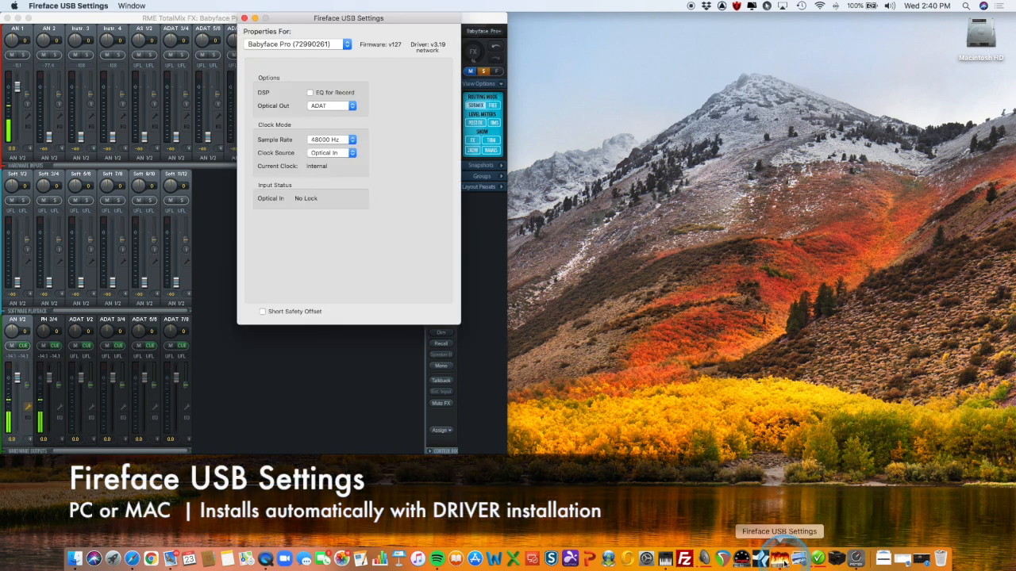
{"action": "left_click", "coordinate": [337, 153]}
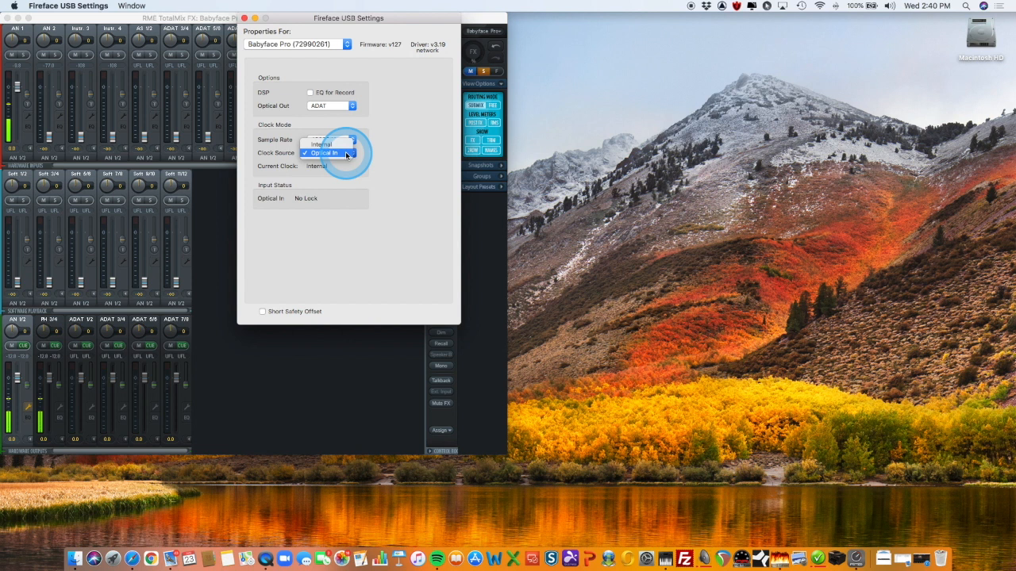
{"action": "left_click", "coordinate": [343, 147]}
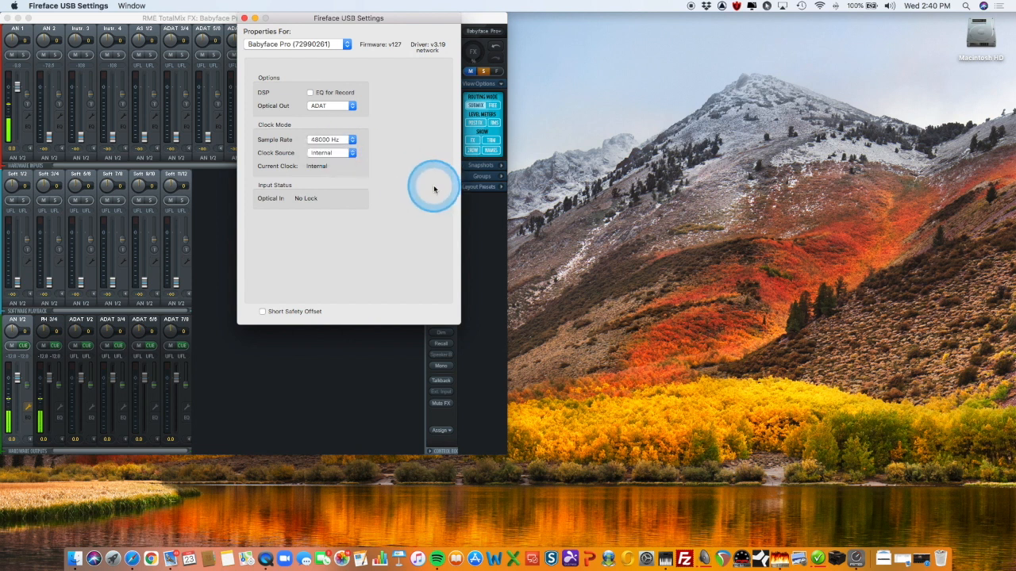
{"action": "left_click", "coordinate": [244, 17]}
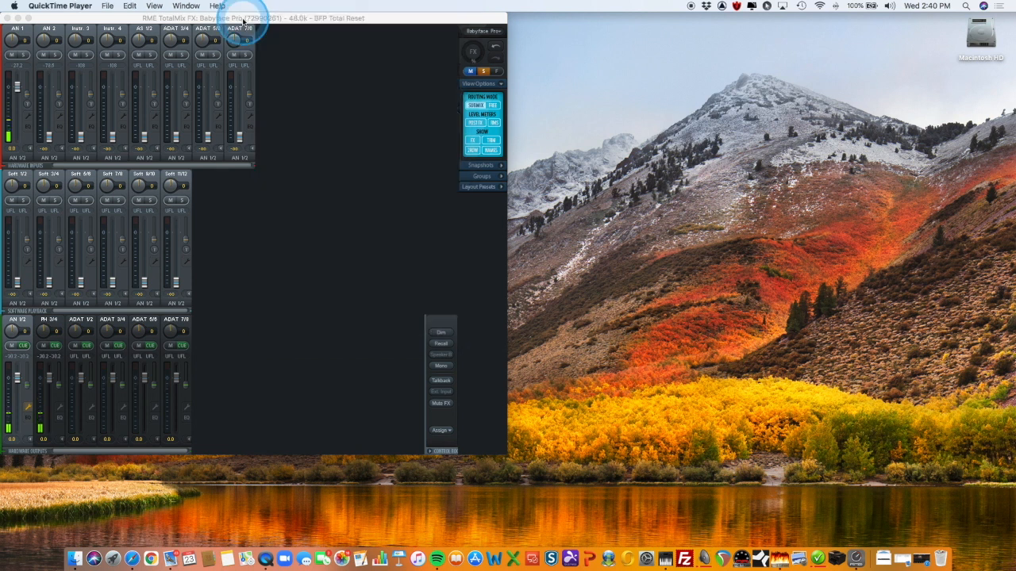
Open Audio MIDI Setup, check the Babyface Pro's default input and output assignment, and close the Audio Devices window
{"action": "left_click", "coordinate": [665, 559]}
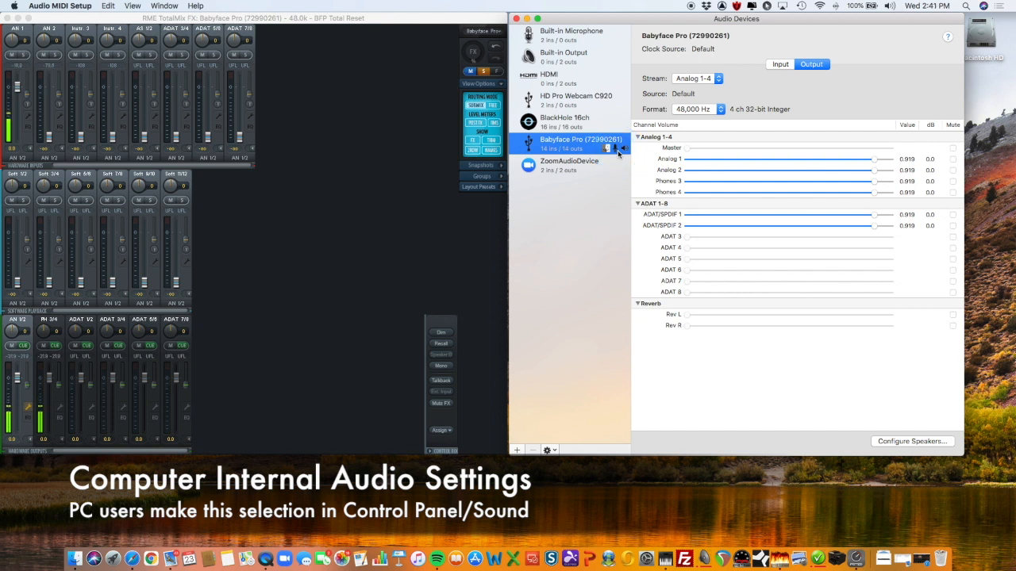
{"action": "left_click", "coordinate": [516, 18]}
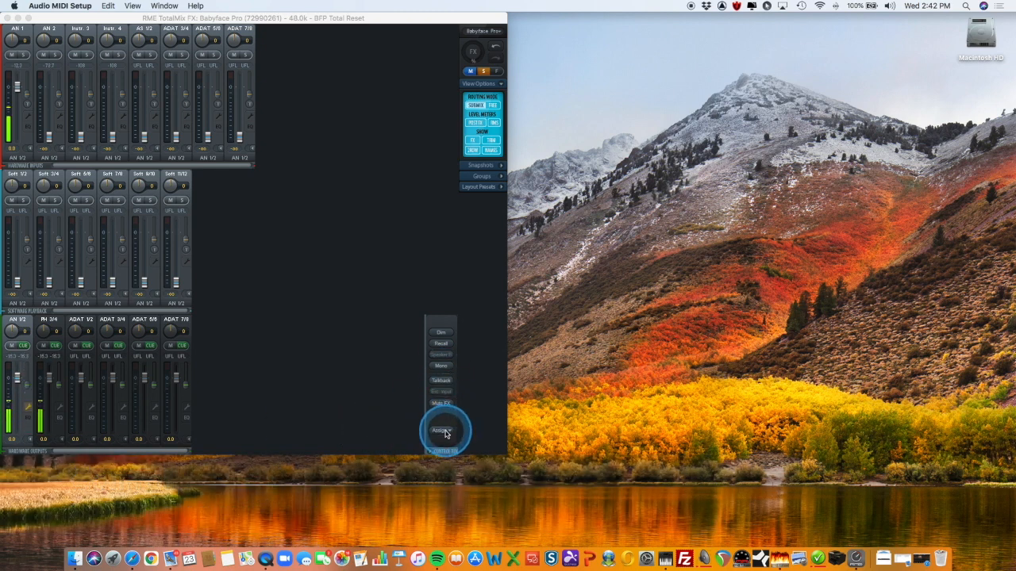
In the TotalMix FX control room, assign Main Out to AN 1/2 and Phones 1 to PH 3/4
{"action": "left_click", "coordinate": [445, 434]}
{"action": "left_click", "coordinate": [445, 433]}
{"action": "mouse_move", "coordinate": [463, 433]}
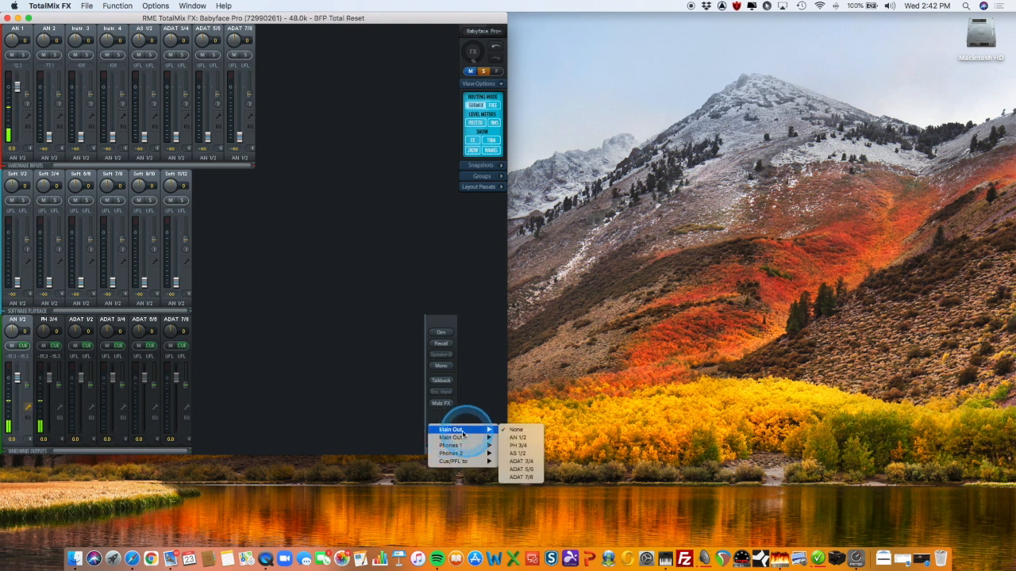
{"action": "left_click", "coordinate": [516, 438]}
{"action": "left_click", "coordinate": [447, 431]}
{"action": "mouse_move", "coordinate": [453, 438]}
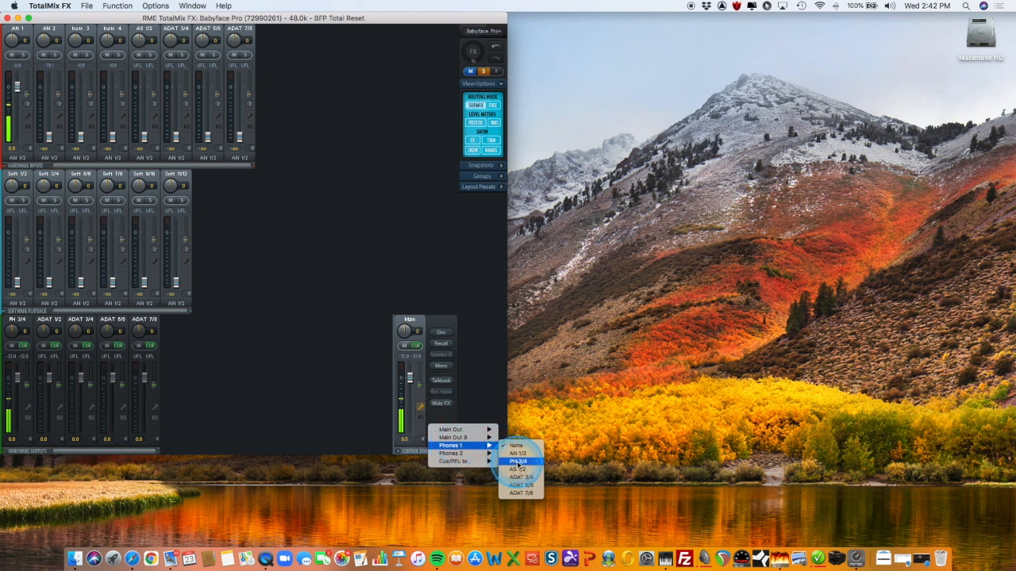
{"action": "left_click", "coordinate": [518, 461]}
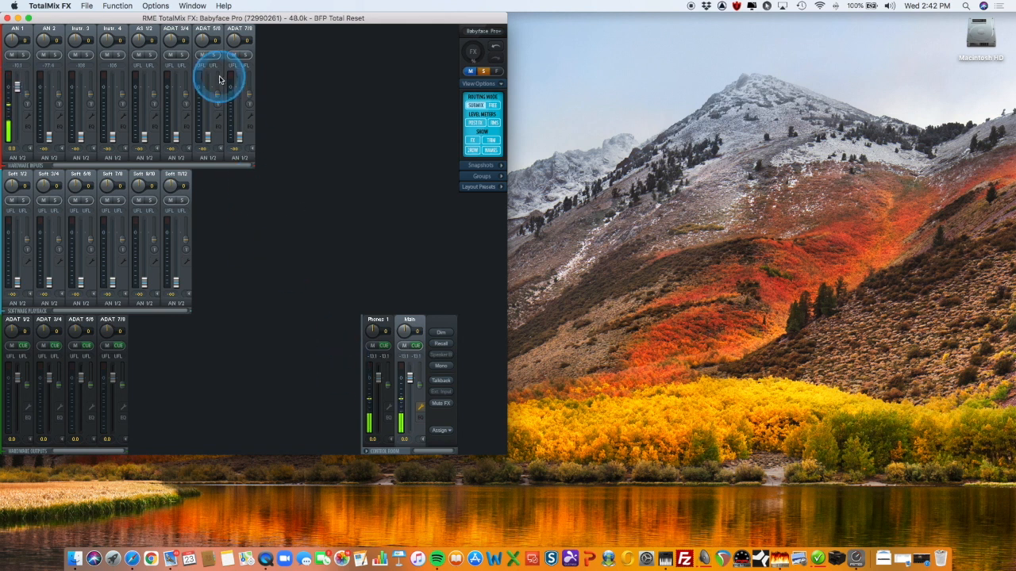
Link hardware inputs AN 1 and AN 2 as one stereo channel, and split them back into mono faders
{"action": "left_click", "coordinate": [28, 116]}
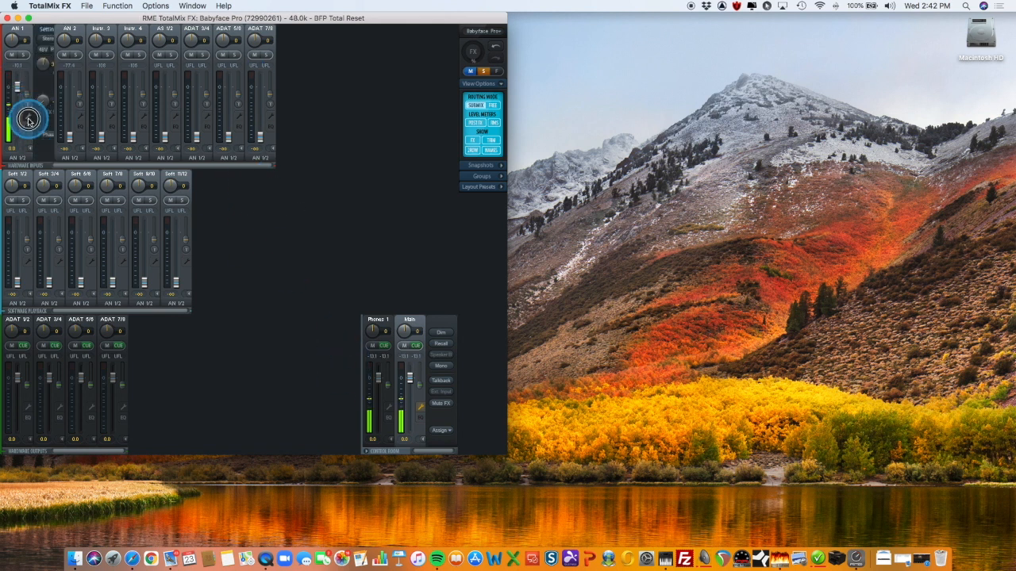
{"action": "left_click", "coordinate": [49, 40]}
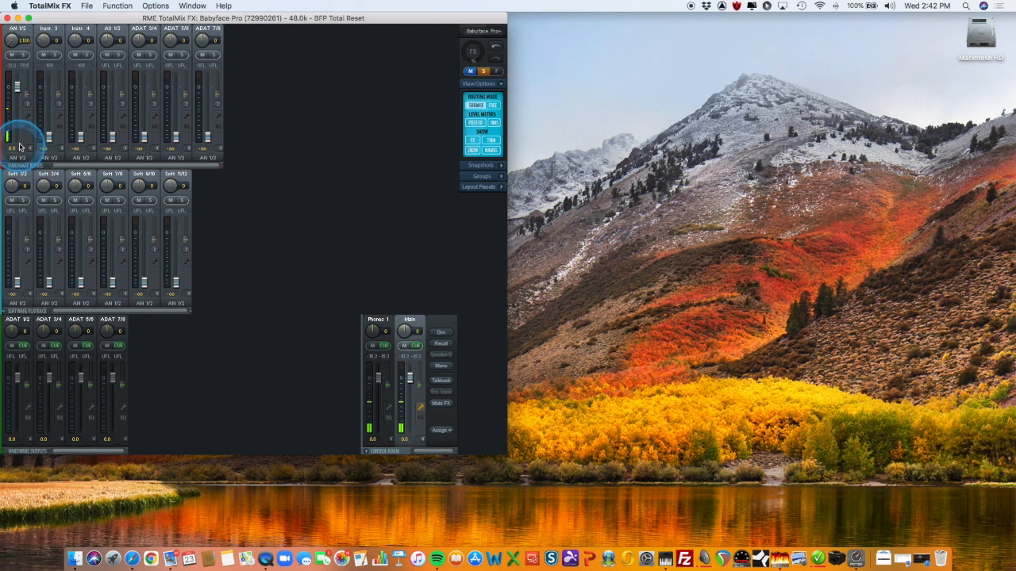
{"action": "left_click", "coordinate": [28, 119]}
{"action": "left_click", "coordinate": [46, 40]}
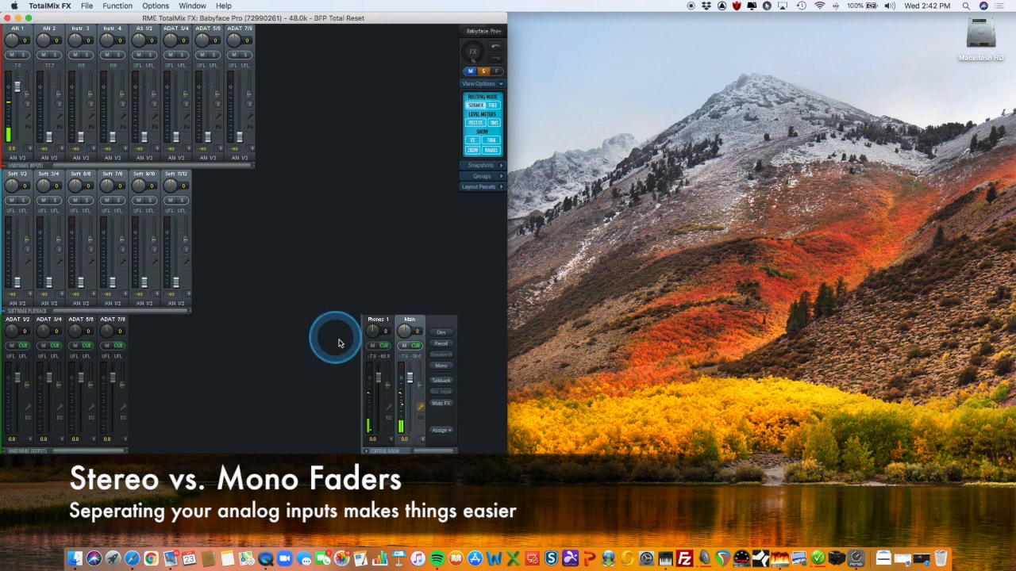
In the Phones 1 submix, link Instr. 3 and 4 as stereo, split them back to mono, and centre the Instr. 3 pan
{"action": "left_click", "coordinate": [378, 319]}
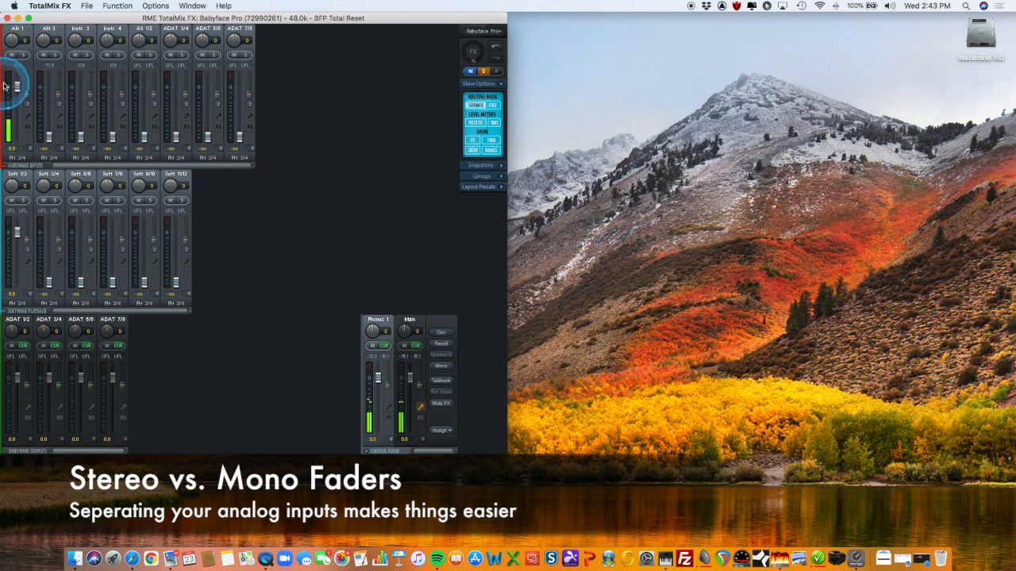
{"action": "left_click", "coordinate": [90, 116]}
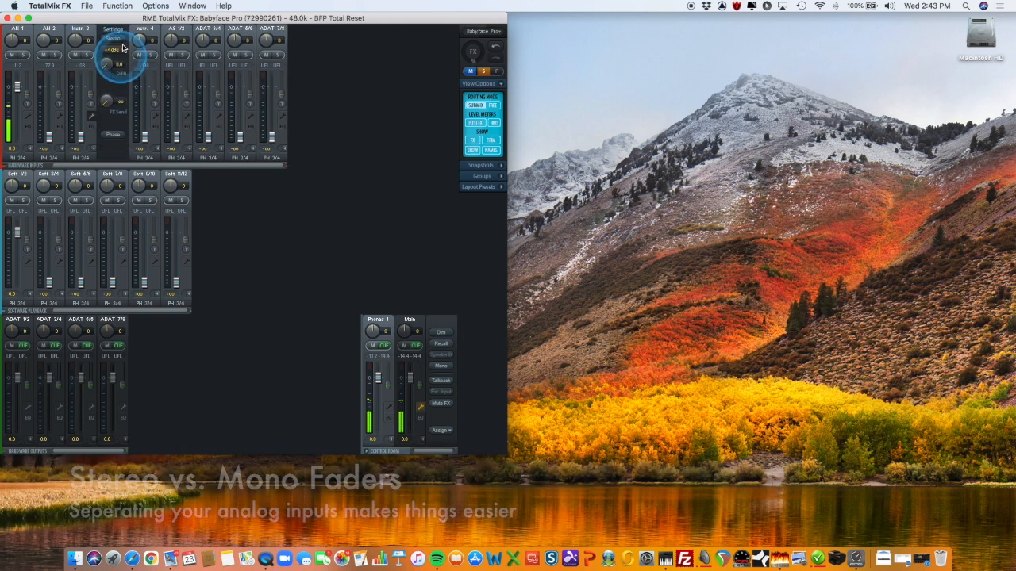
{"action": "left_click", "coordinate": [113, 37]}
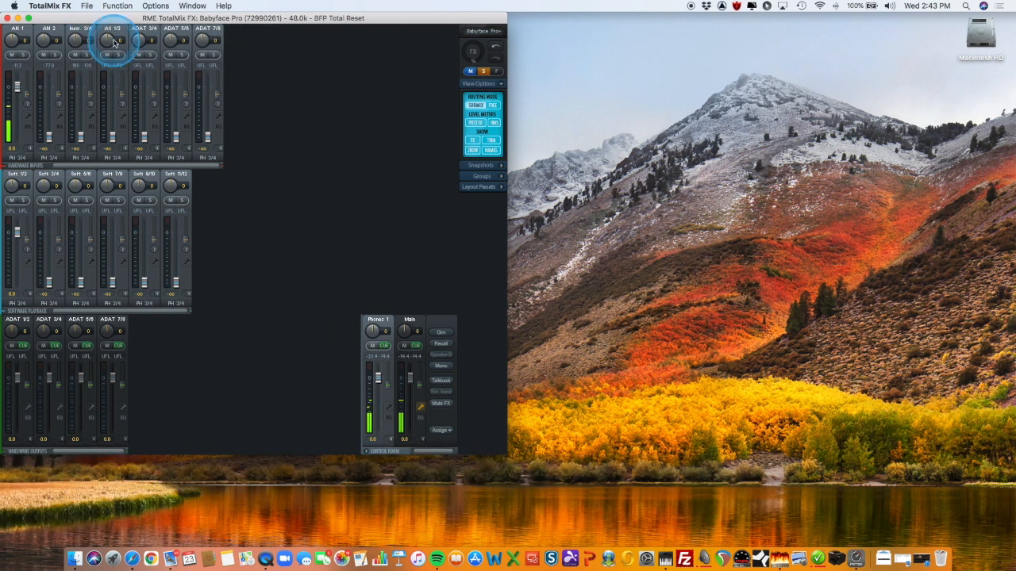
{"action": "left_click", "coordinate": [93, 117]}
{"action": "left_click", "coordinate": [112, 37]}
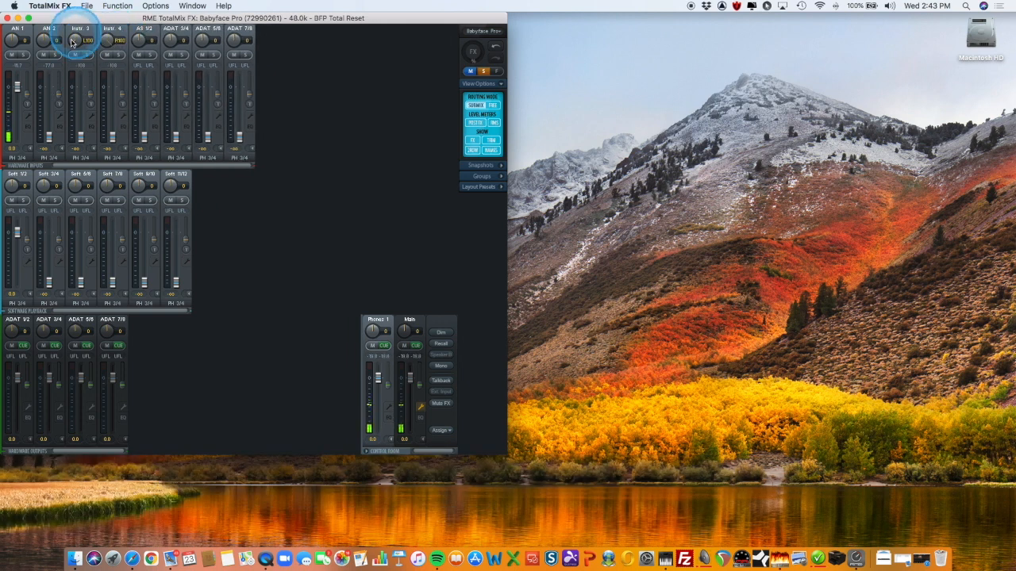
{"action": "double_click", "coordinate": [77, 41]}
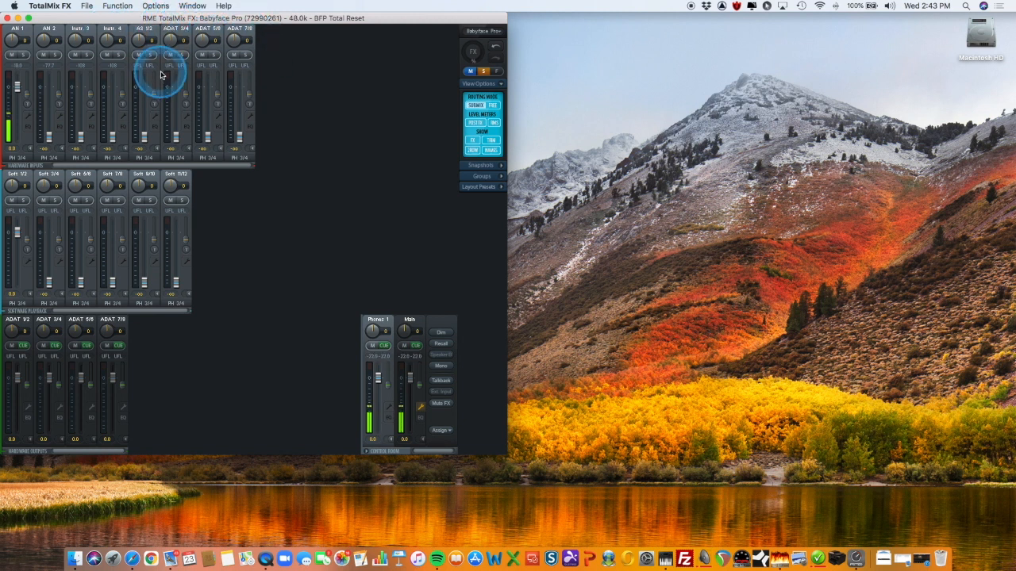
Show the channel settings of hardware input AN 1 to examine its phantom power, pad and gain controls
{"action": "left_click", "coordinate": [28, 134]}
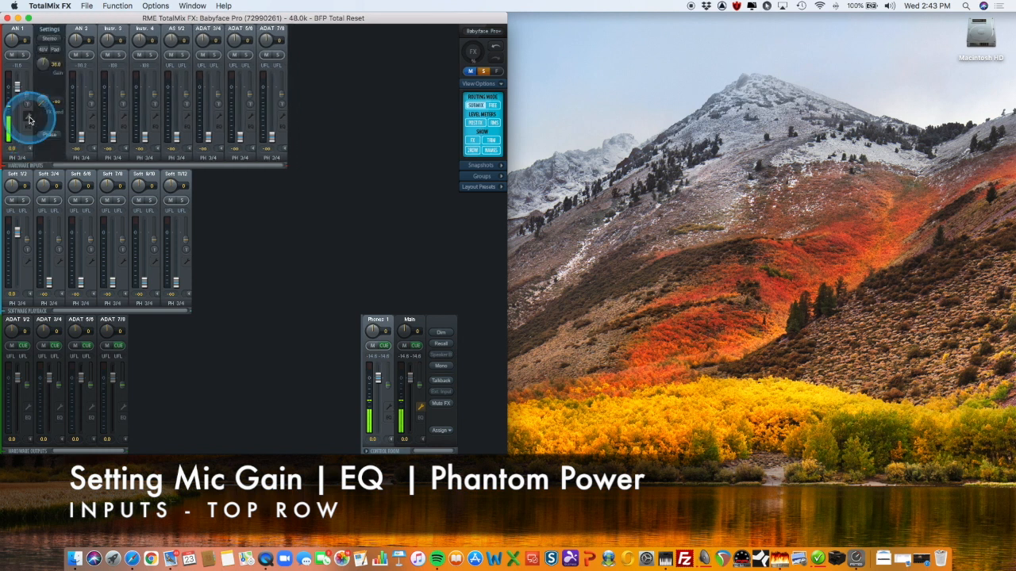
{"action": "left_click", "coordinate": [28, 118]}
{"action": "left_click", "coordinate": [28, 117]}
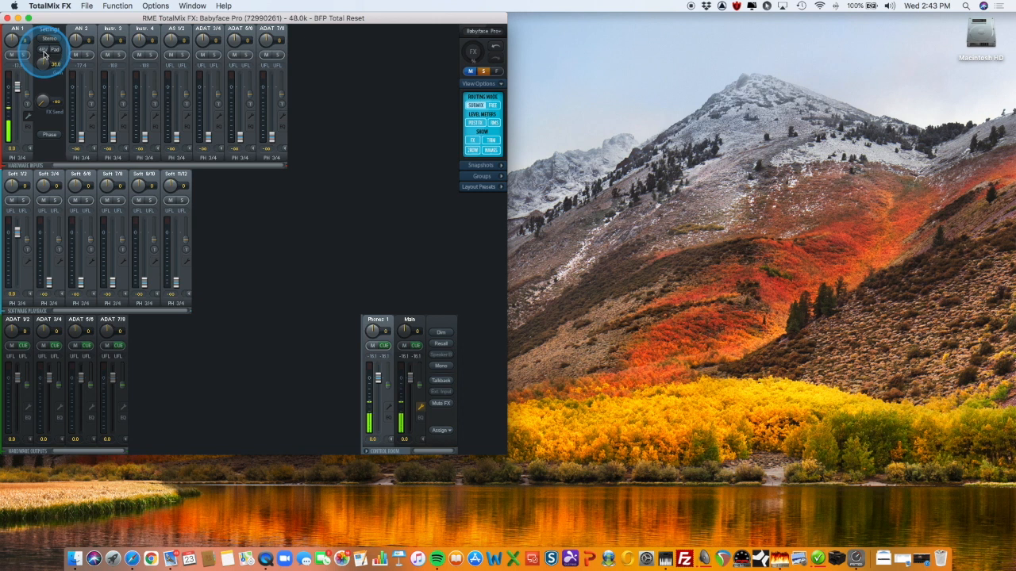
Examine the EQ of hardware input AN 1 and hide it again
{"action": "left_click", "coordinate": [27, 130]}
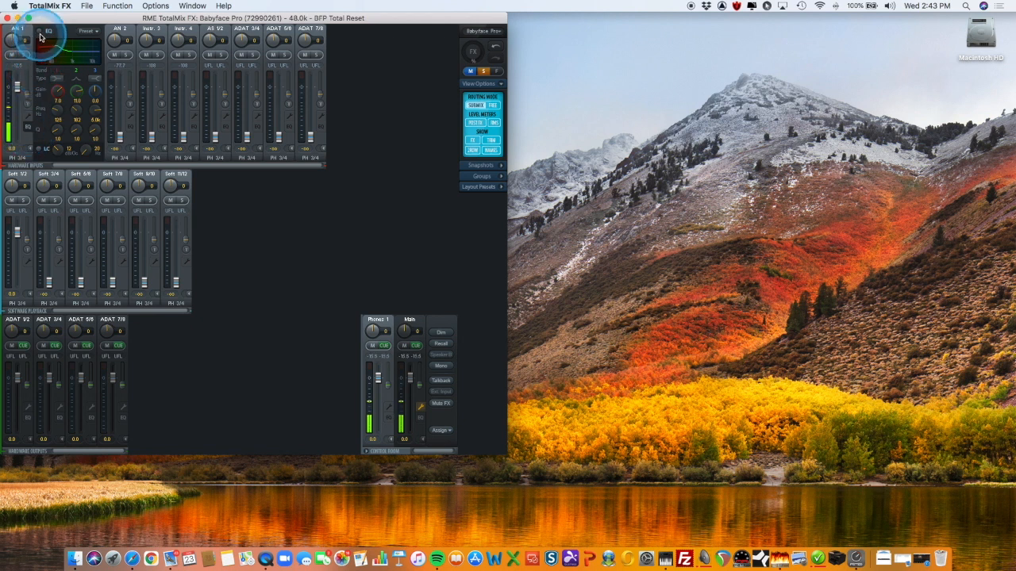
{"action": "left_click", "coordinate": [28, 128]}
{"action": "left_click", "coordinate": [28, 130]}
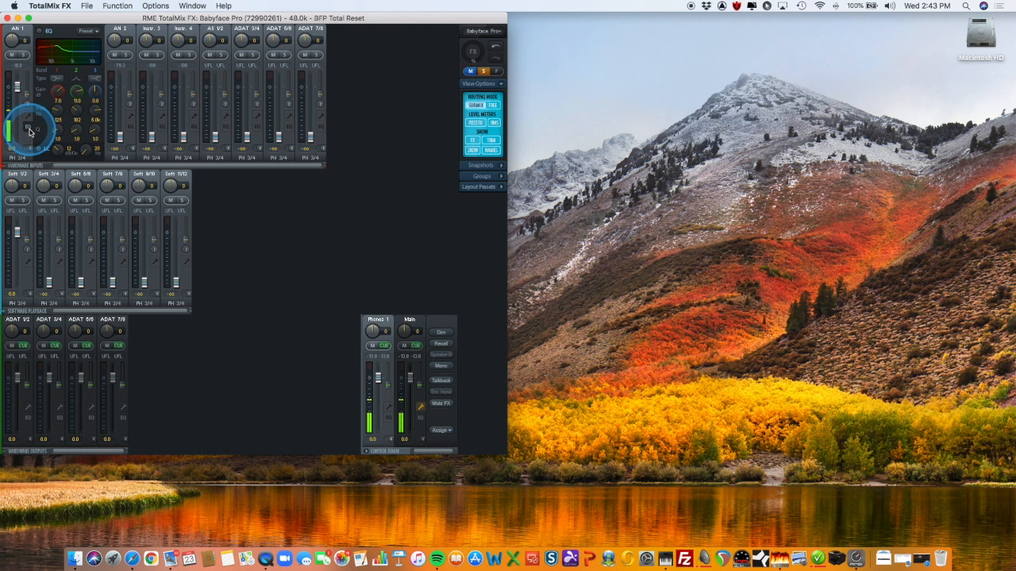
{"action": "left_click", "coordinate": [28, 130]}
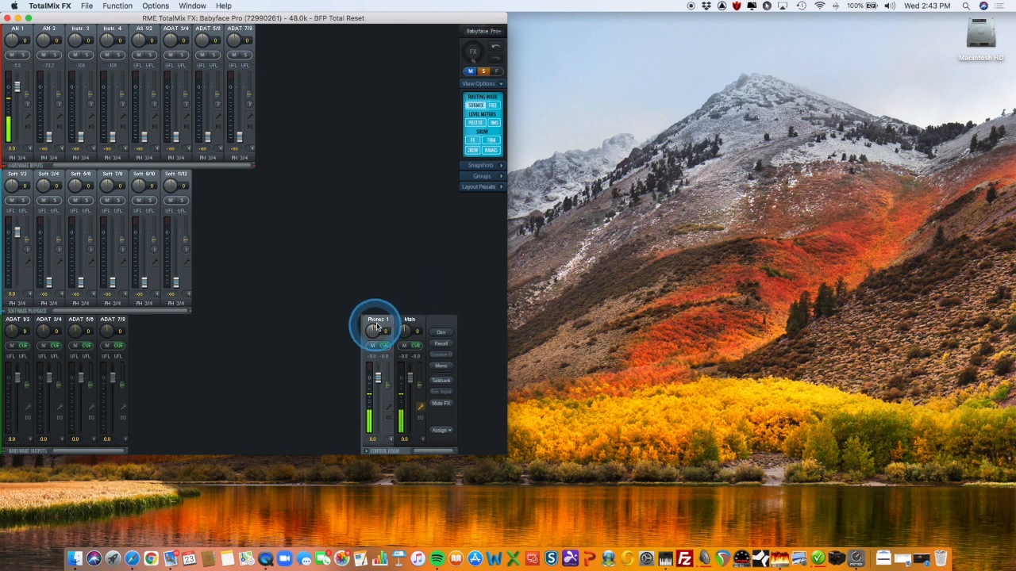
Step through the submixes of the ADAT, Main and Phones 1 outputs, ending on Phones 1
{"action": "left_click", "coordinate": [108, 319]}
{"action": "left_click", "coordinate": [80, 325]}
{"action": "left_click", "coordinate": [18, 326]}
{"action": "left_click", "coordinate": [49, 325]}
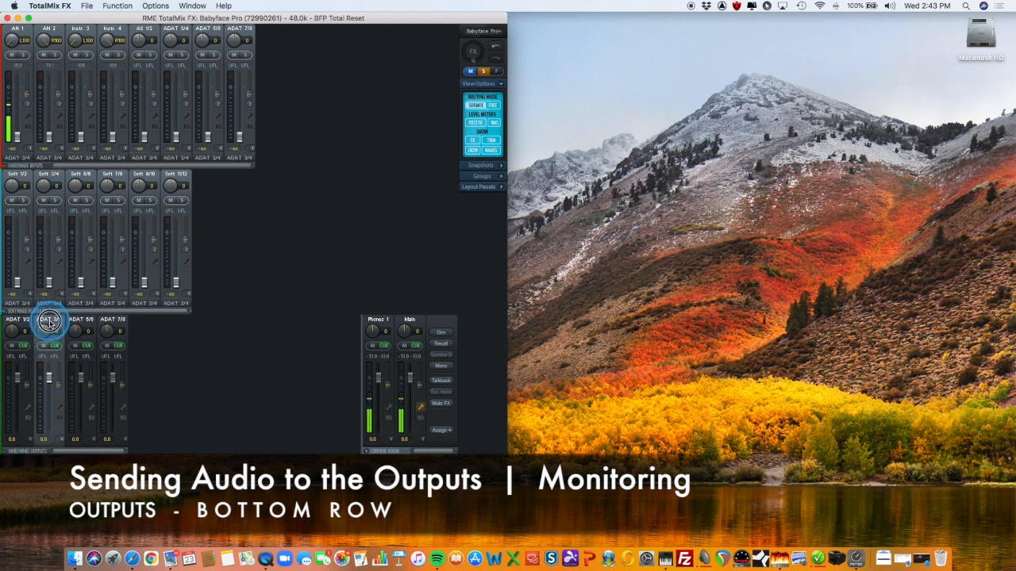
{"action": "left_click", "coordinate": [79, 327]}
{"action": "left_click", "coordinate": [107, 326]}
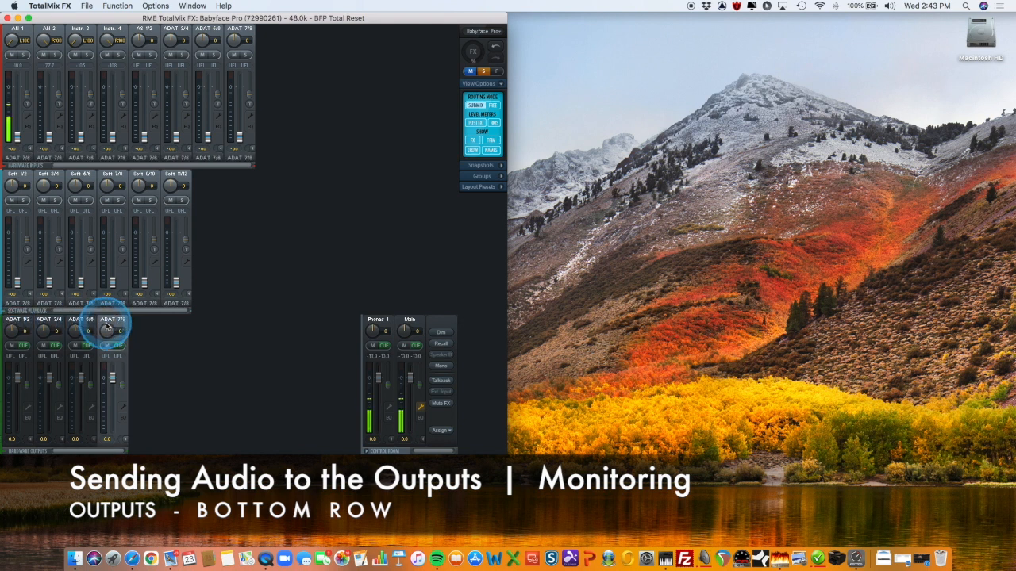
{"action": "left_click", "coordinate": [405, 320]}
{"action": "left_click", "coordinate": [388, 325]}
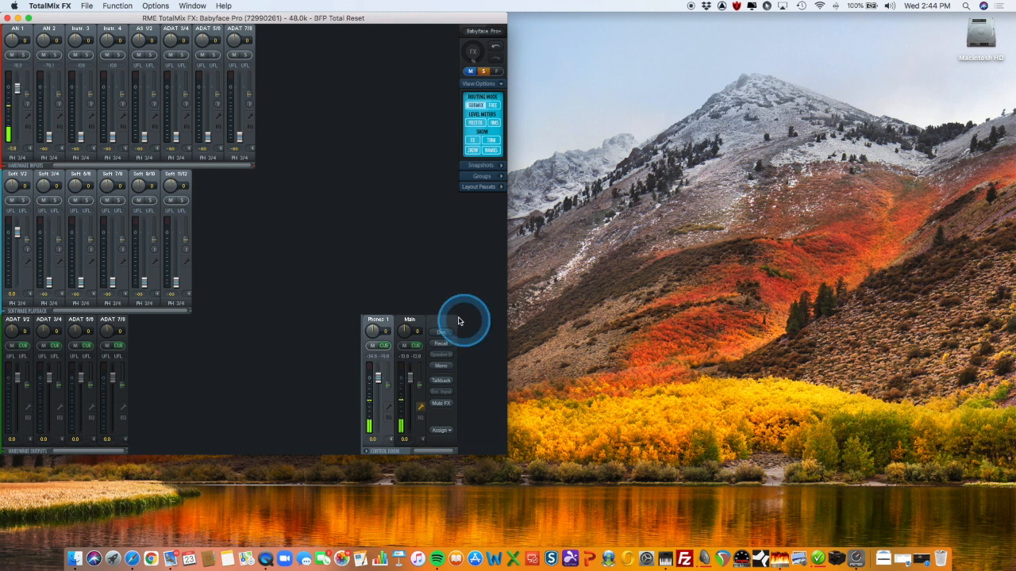
In the Main submix, lower the AN 1 fader and return it to 0.0 dB, and centre the Instr. 3 pan
{"action": "left_click", "coordinate": [410, 320]}
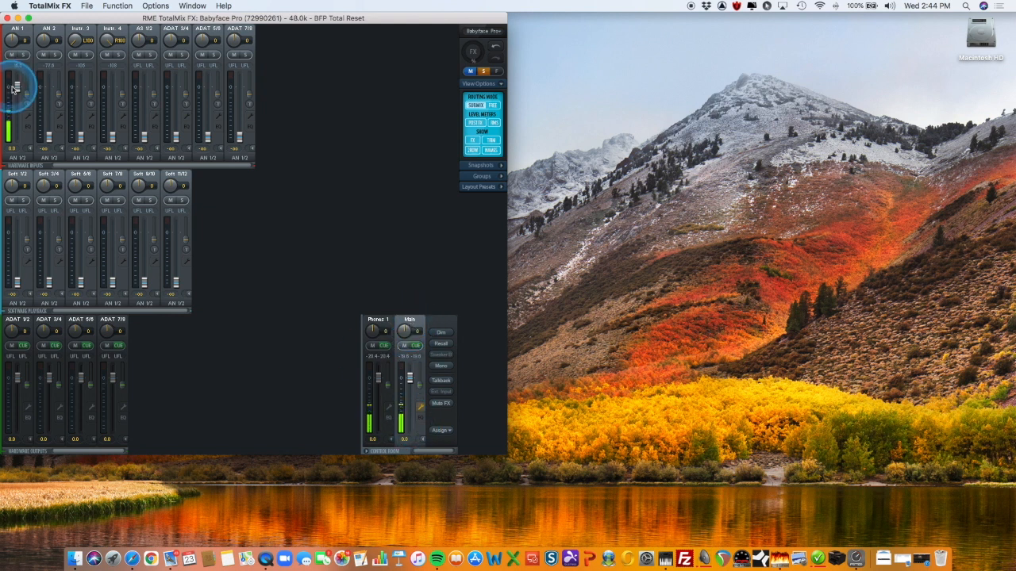
{"action": "left_click_drag", "start_coordinate": [19, 86], "coordinate": [20, 133]}
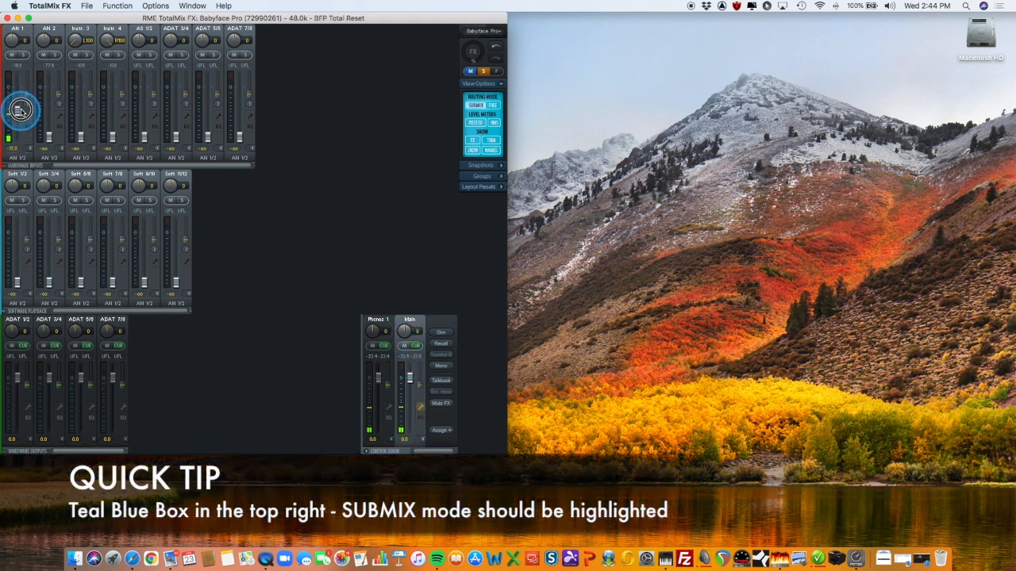
{"action": "left_click_drag", "start_coordinate": [22, 91], "coordinate": [20, 88]}
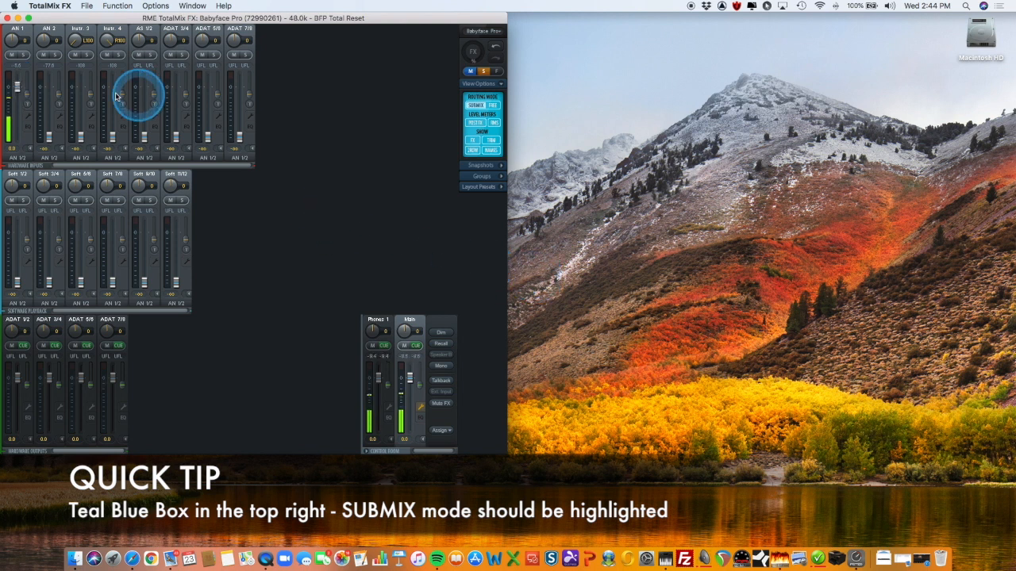
{"action": "double_click", "coordinate": [75, 40]}
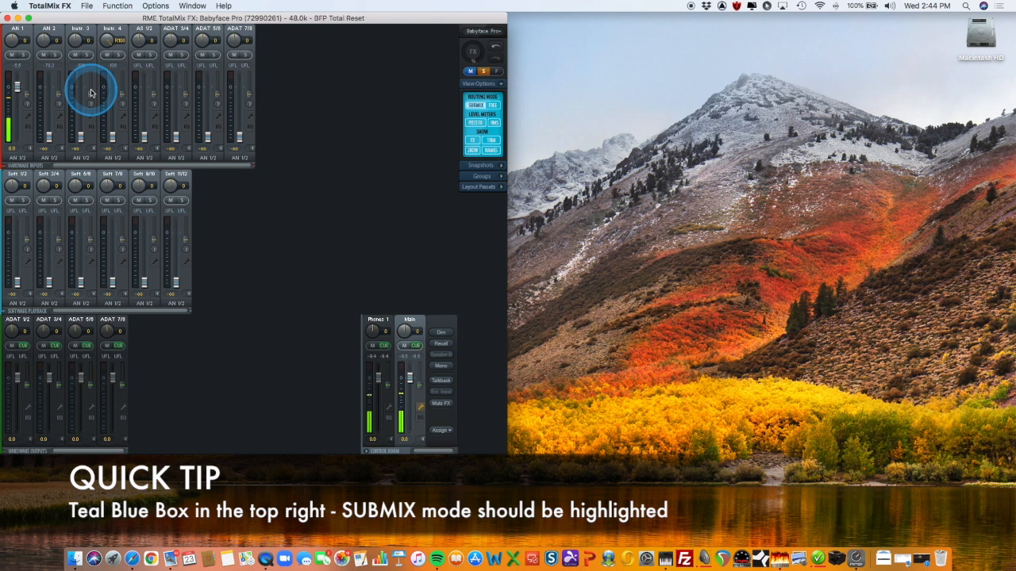
Raise the Instr. 3 fader to about -2.0 dB in the Phones 1 submix, and raise it in the Main submix too
{"action": "left_click", "coordinate": [377, 319]}
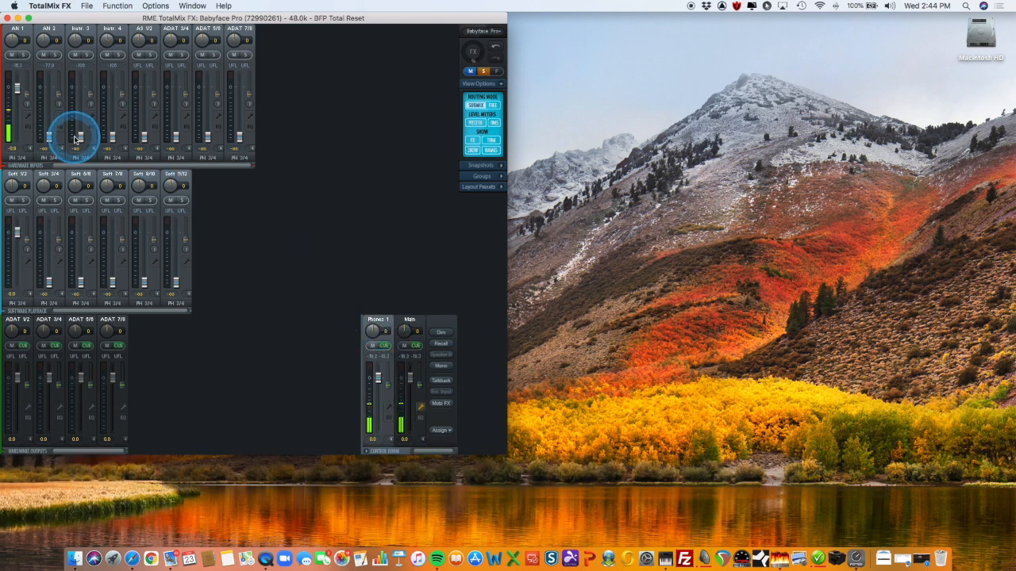
{"action": "left_click_drag", "start_coordinate": [83, 137], "coordinate": [84, 95]}
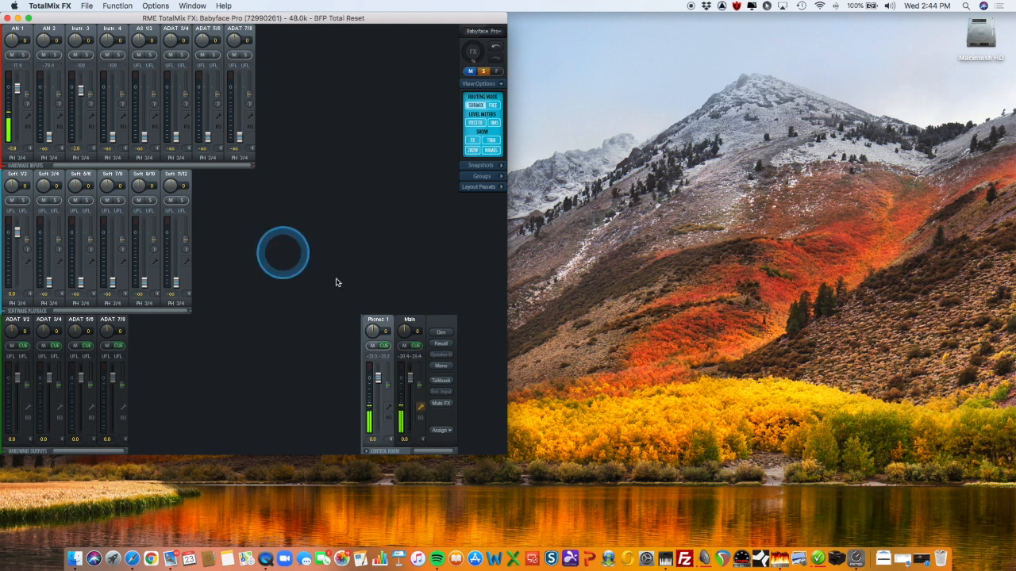
{"action": "left_click", "coordinate": [409, 321]}
{"action": "left_click_drag", "start_coordinate": [81, 137], "coordinate": [79, 85]}
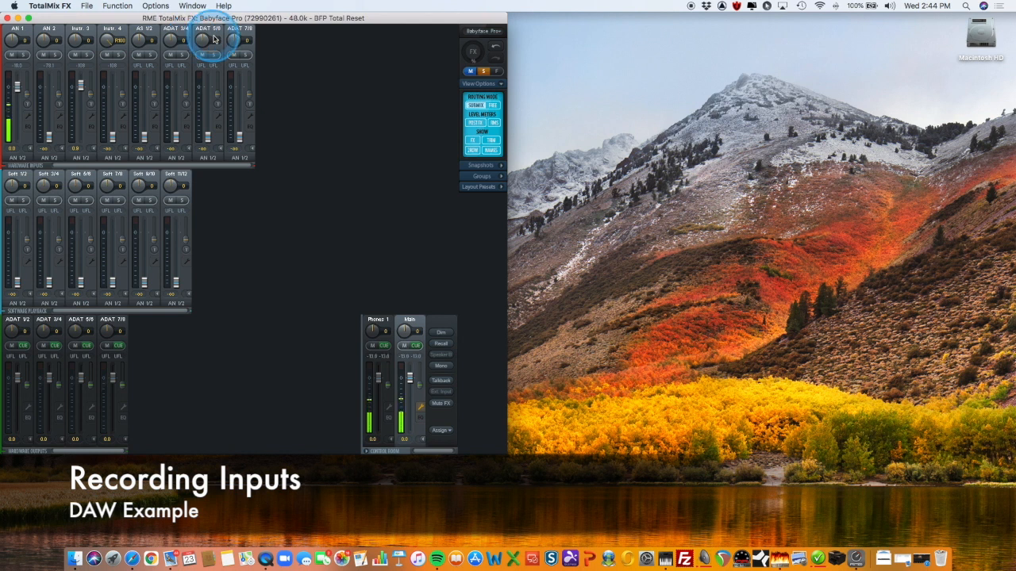
Switch to REAPER, dismiss the new version and About windows, and move the project window so the TotalMix inputs stay partly visible
{"action": "left_click", "coordinate": [723, 559]}
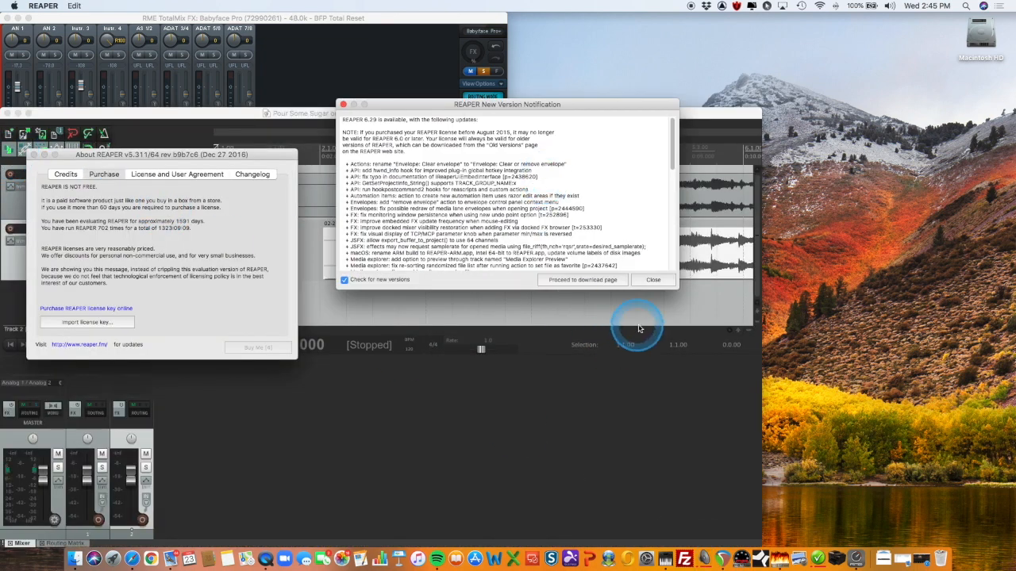
{"action": "left_click", "coordinate": [653, 279]}
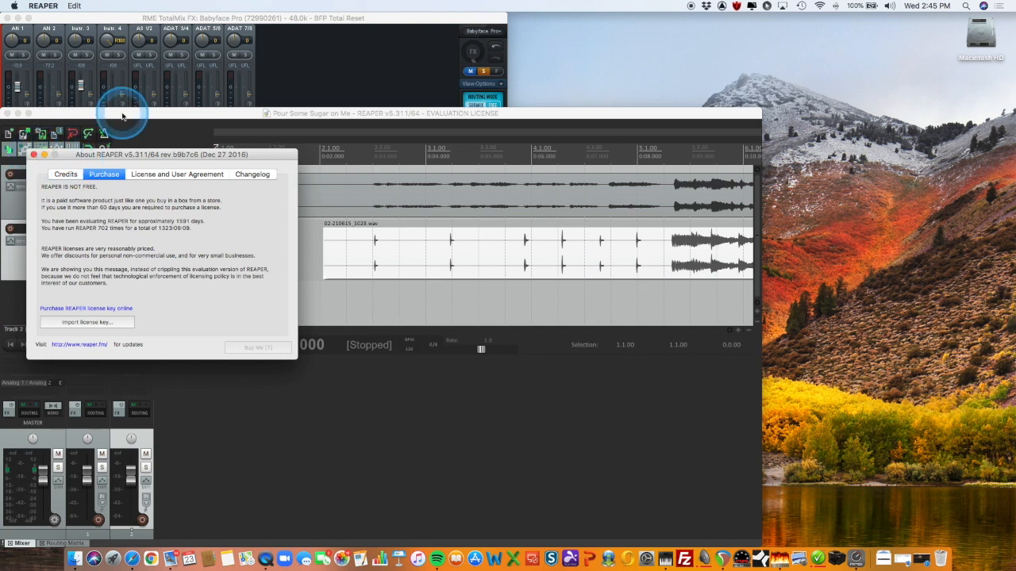
{"action": "left_click", "coordinate": [33, 155]}
{"action": "left_click_drag", "start_coordinate": [141, 109], "coordinate": [184, 46]}
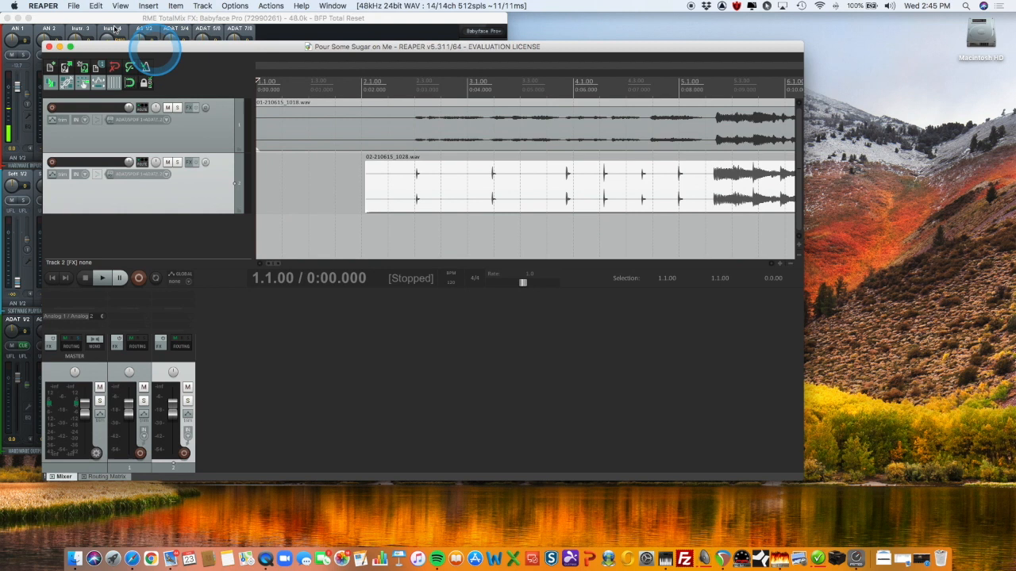
Create a new empty project, insert one track, and make the track slightly taller
{"action": "left_click", "coordinate": [74, 6]}
{"action": "left_click", "coordinate": [94, 17]}
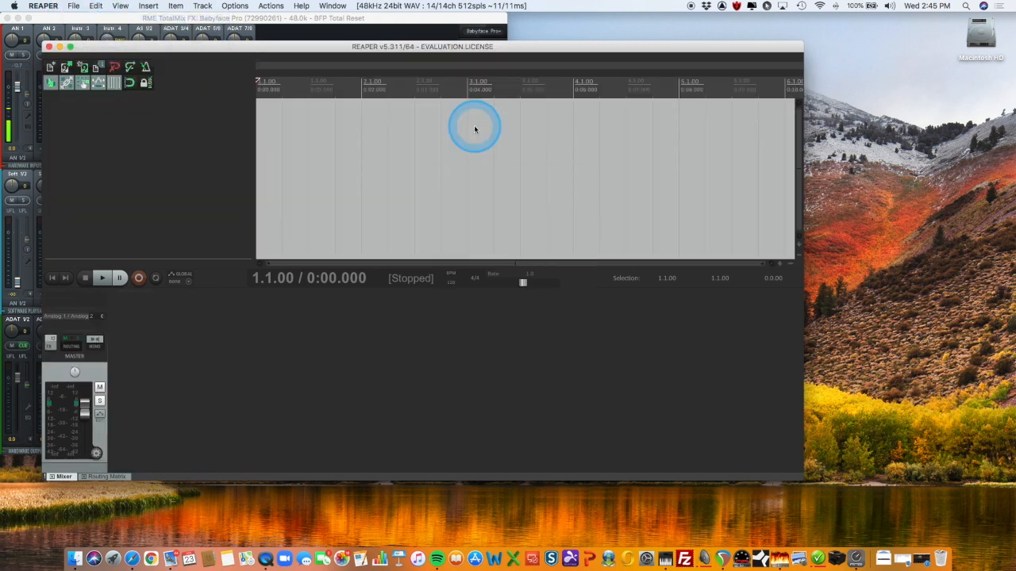
{"action": "left_click", "coordinate": [193, 7]}
{"action": "left_click", "coordinate": [200, 17]}
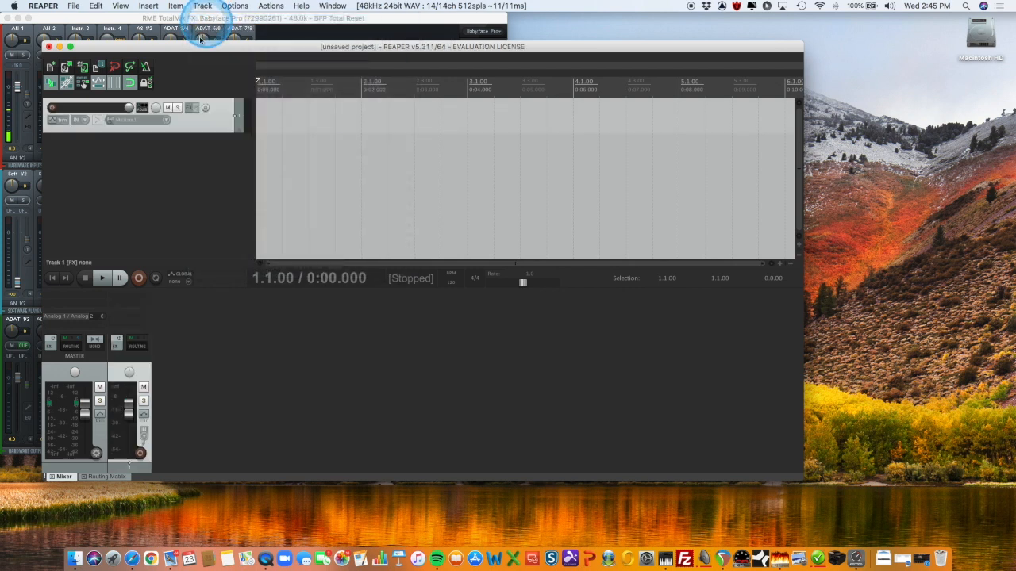
{"action": "left_click_drag", "start_coordinate": [182, 133], "coordinate": [188, 154]}
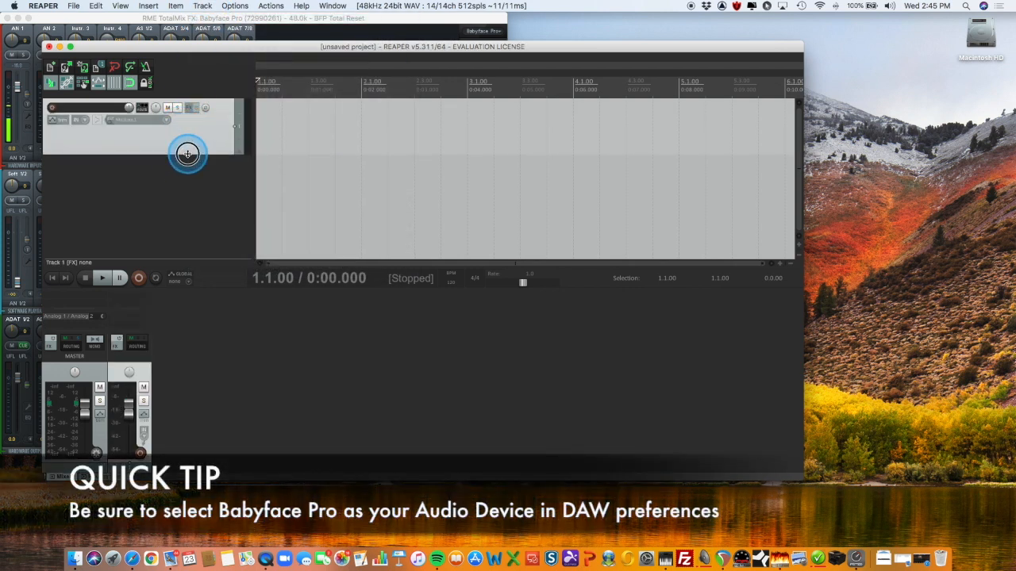
Set the new track's input to mono Mic/Line 1 and arm the track for recording
{"action": "left_click", "coordinate": [166, 122]}
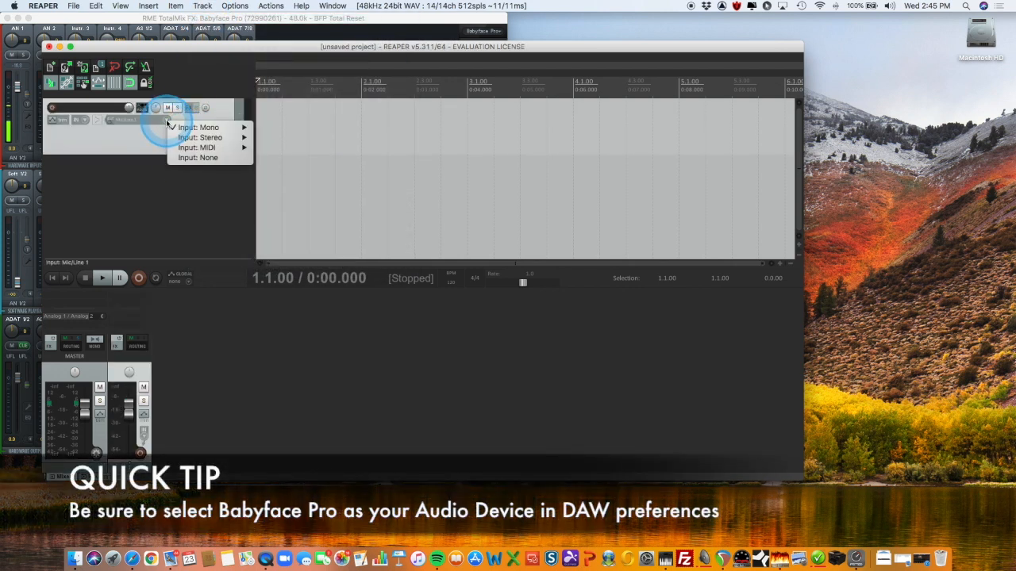
{"action": "mouse_move", "coordinate": [182, 130]}
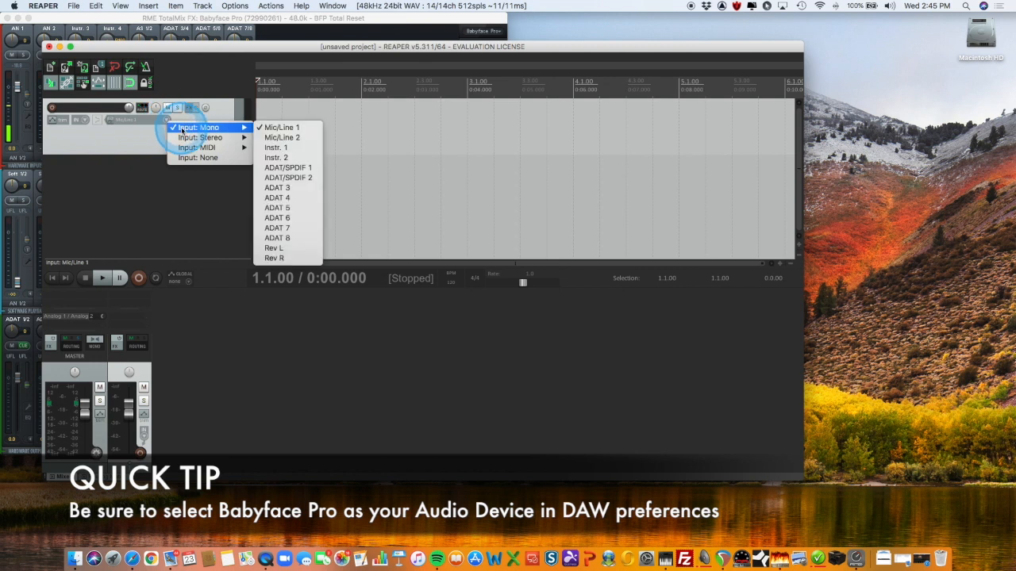
{"action": "left_click", "coordinate": [307, 128]}
{"action": "left_click", "coordinate": [52, 108]}
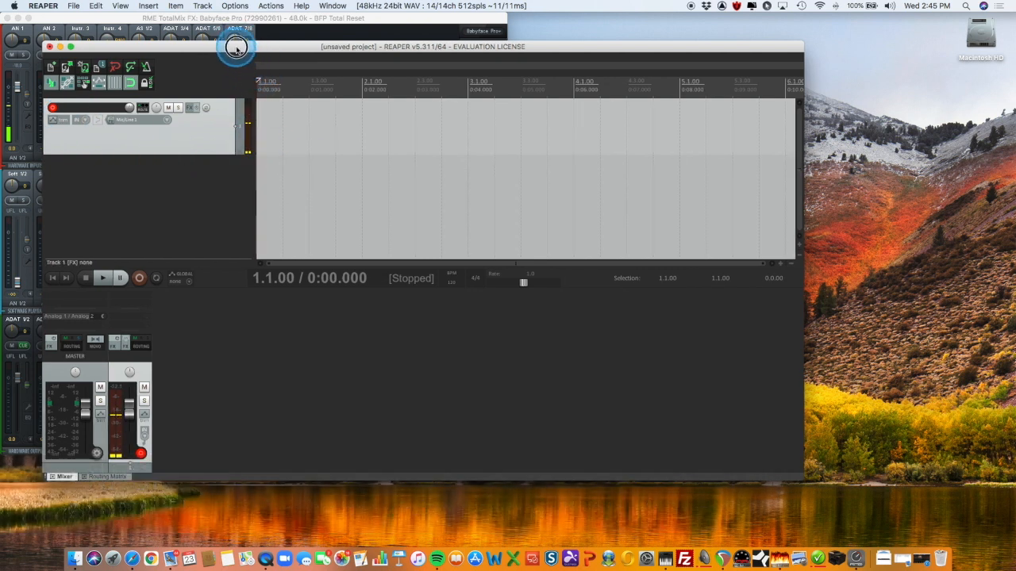
Move and narrow the REAPER window so it sits beside TotalMix FX, and show the AN 1 channel settings in TotalMix
{"action": "left_click_drag", "start_coordinate": [236, 45], "coordinate": [456, 33]}
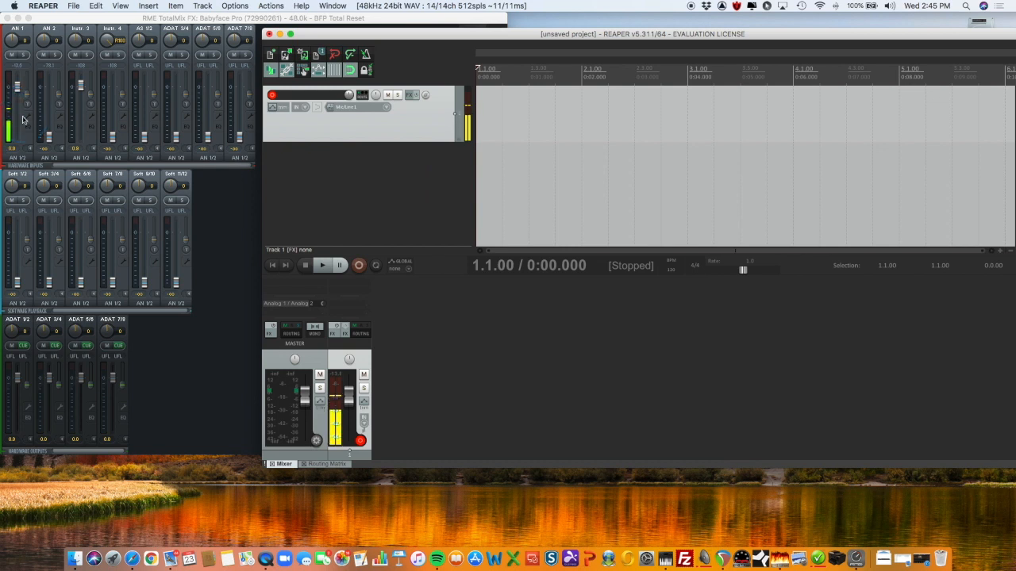
{"action": "left_click", "coordinate": [158, 365]}
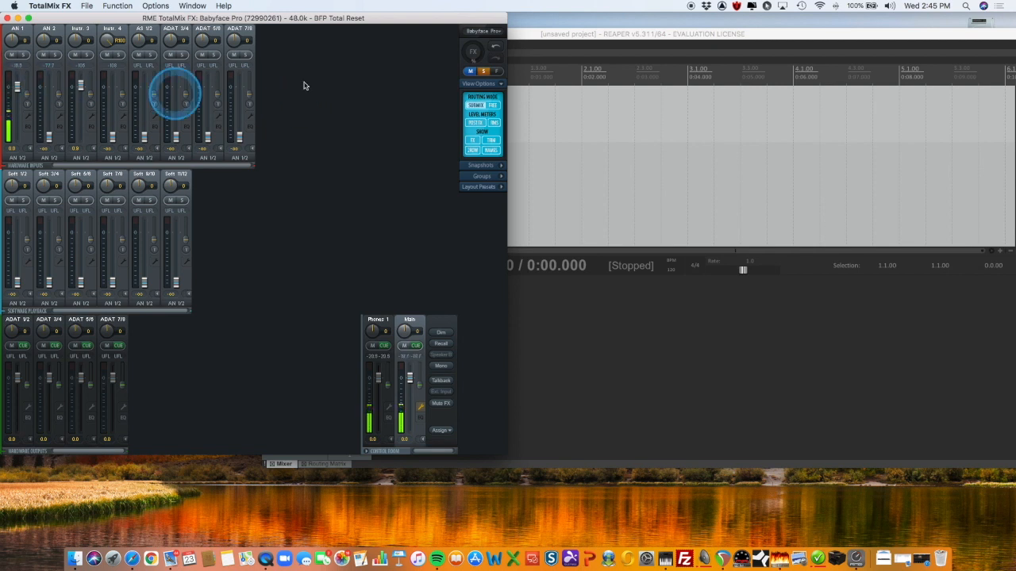
{"action": "left_click", "coordinate": [27, 116]}
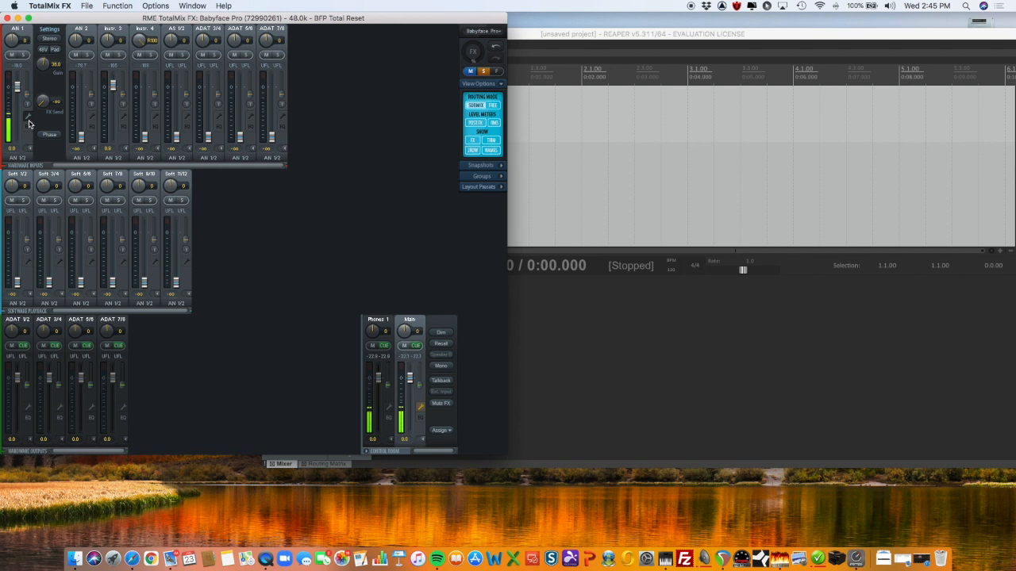
{"action": "left_click", "coordinate": [586, 196]}
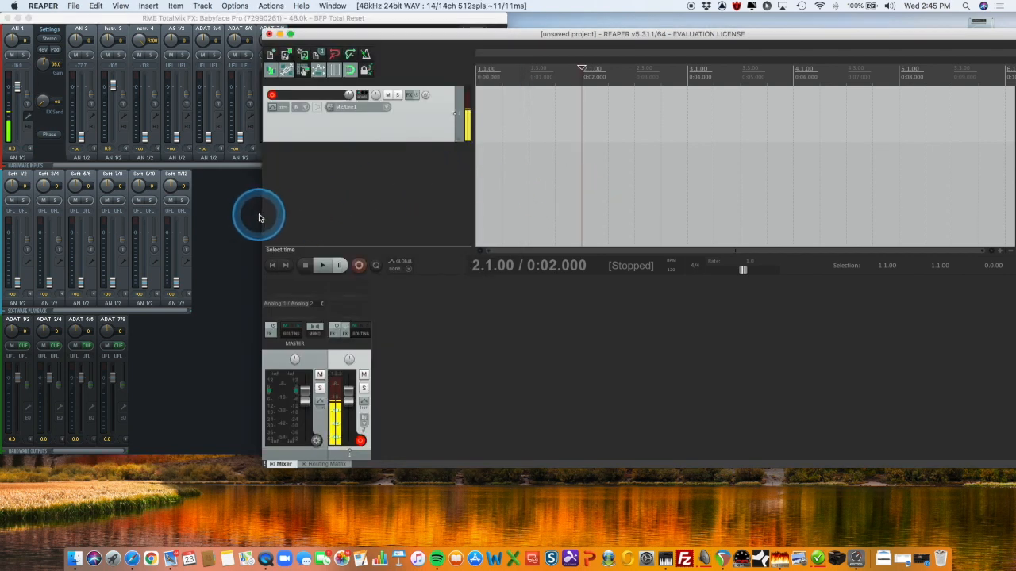
{"action": "left_click_drag", "start_coordinate": [263, 214], "coordinate": [510, 186]}
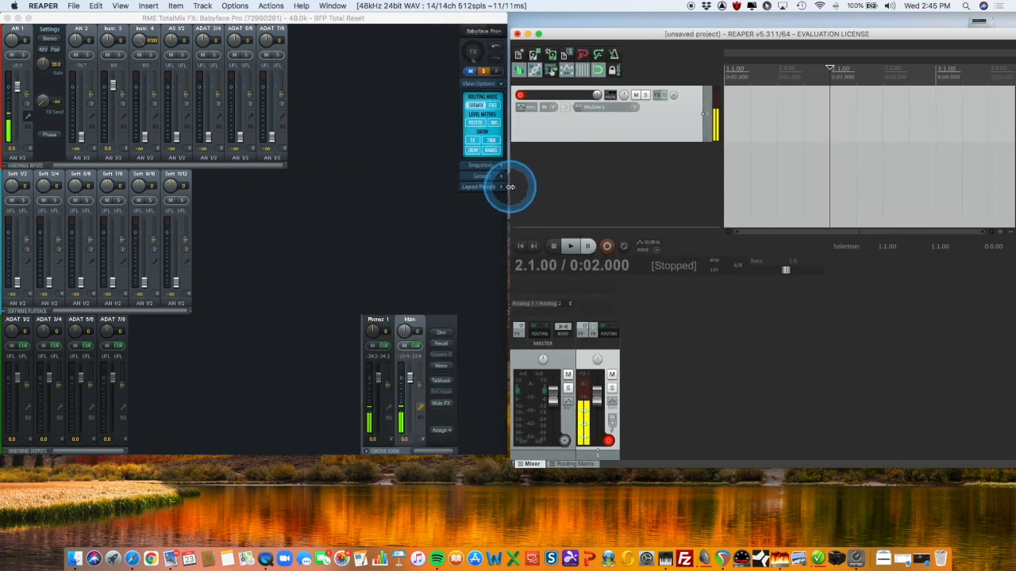
Adjust the AN 1 input gain in TotalMix FX while watching the armed track's meter in REAPER
{"action": "left_click", "coordinate": [37, 118]}
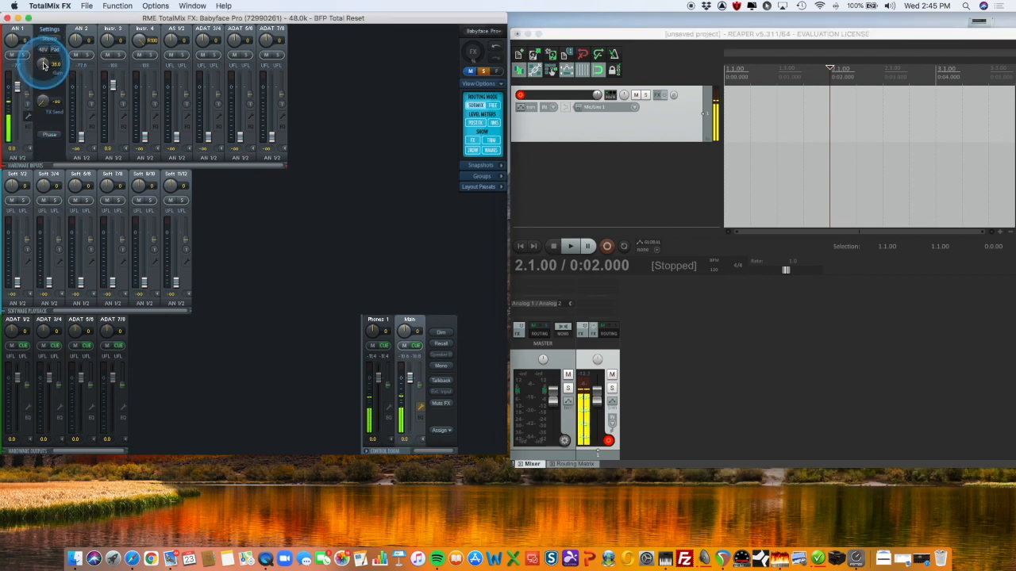
{"action": "left_click_drag", "start_coordinate": [43, 65], "coordinate": [43, 65]}
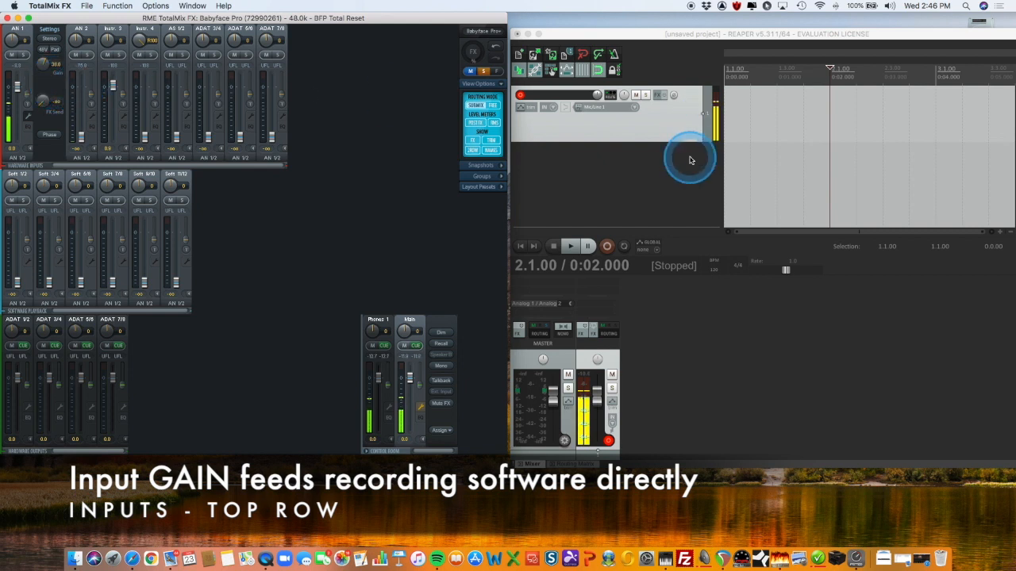
Show the AN 1 channel's EQ, switch it on, and switch it off again
{"action": "left_click", "coordinate": [28, 127]}
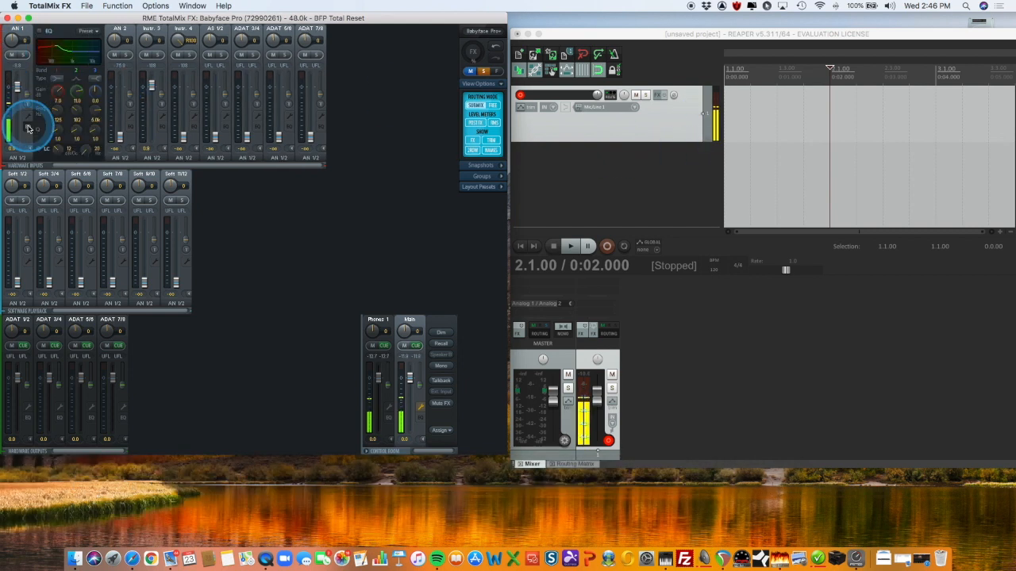
{"action": "left_click", "coordinate": [38, 32]}
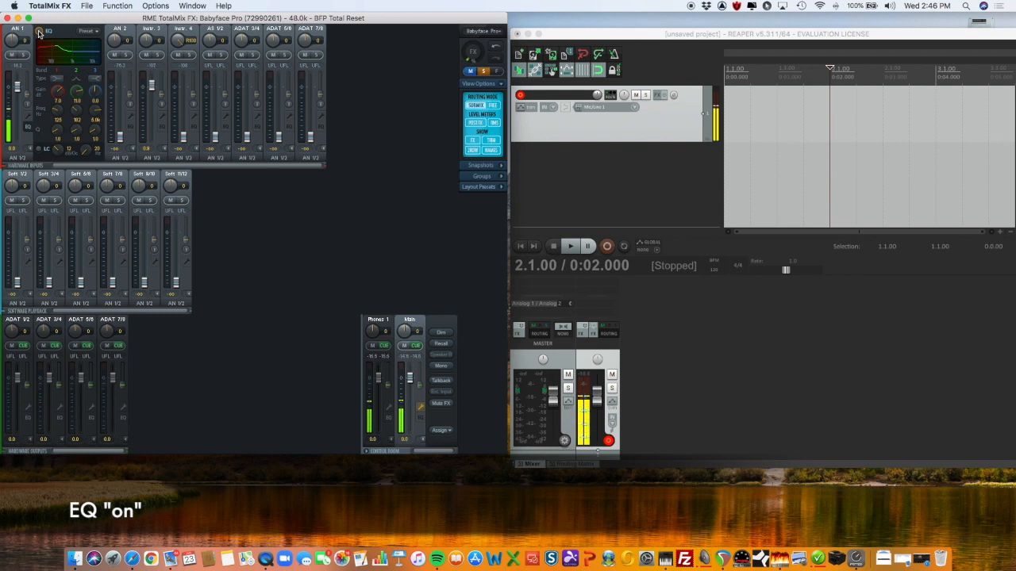
{"action": "left_click", "coordinate": [39, 32]}
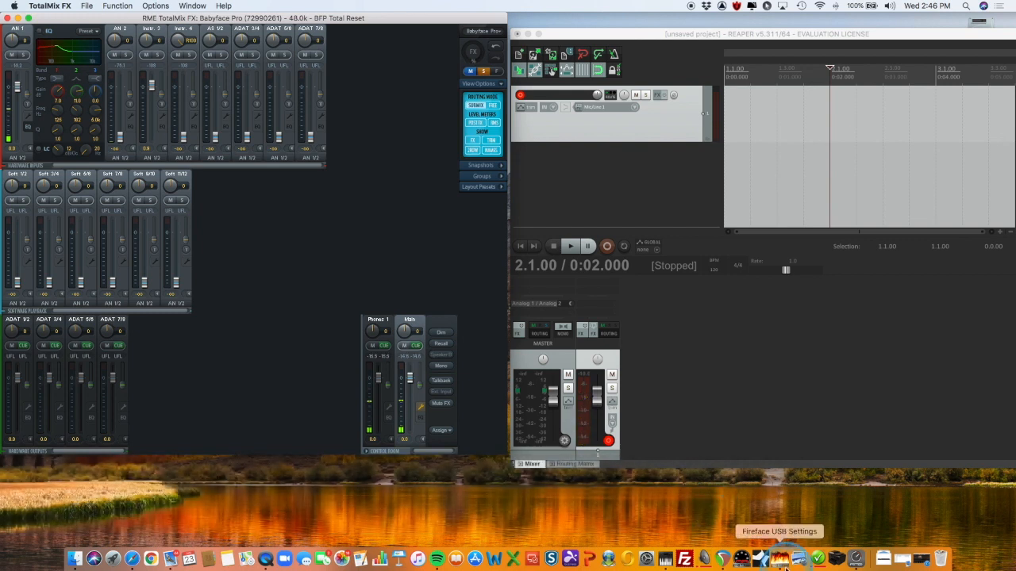
In Fireface USB Settings, enable EQ for Record, compare the track level in REAPER, disable the option again, and close the settings
{"action": "left_click", "coordinate": [779, 560]}
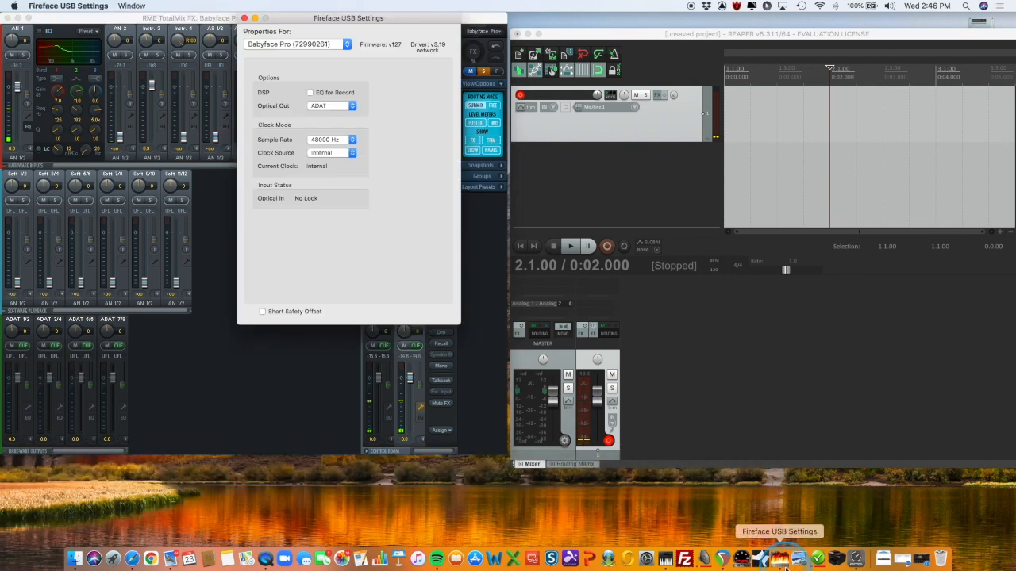
{"action": "left_click", "coordinate": [311, 93]}
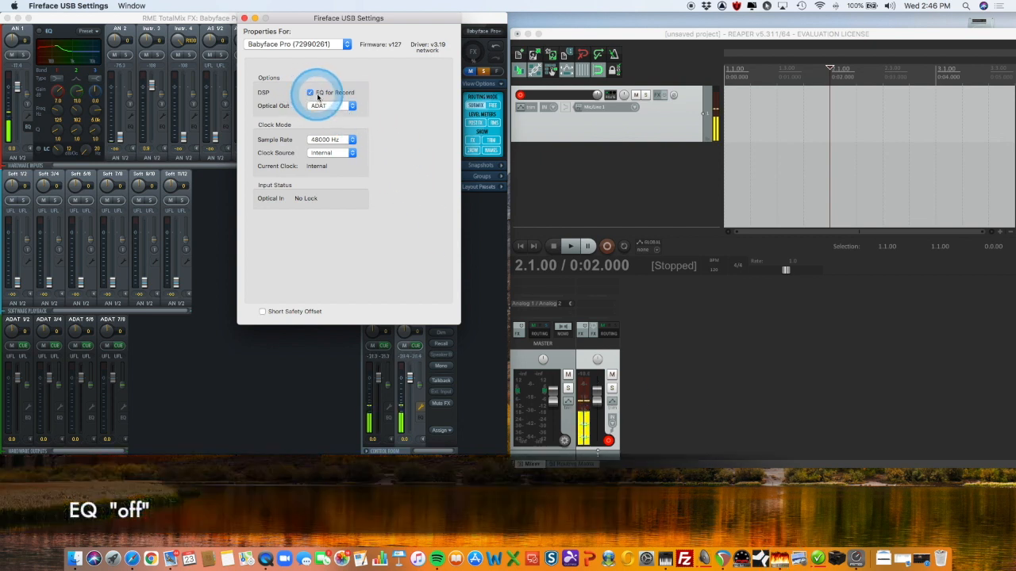
{"action": "left_click", "coordinate": [46, 33]}
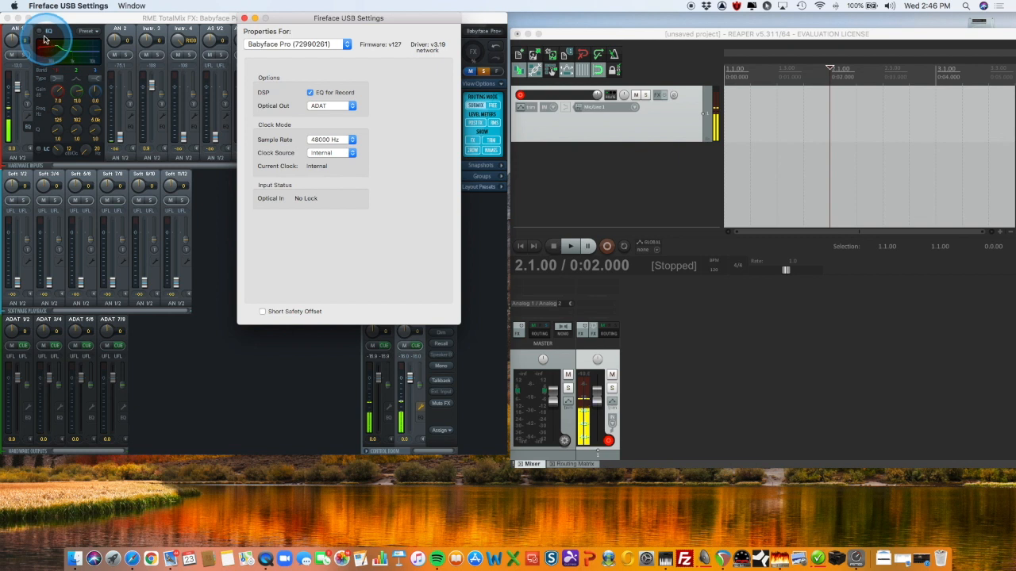
{"action": "left_click", "coordinate": [686, 152]}
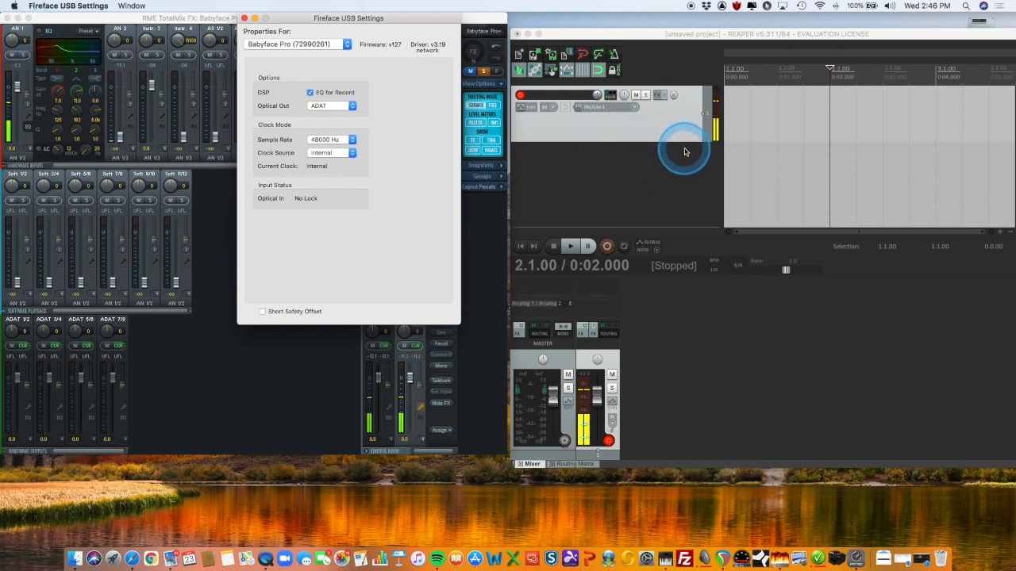
{"action": "left_click", "coordinate": [310, 92]}
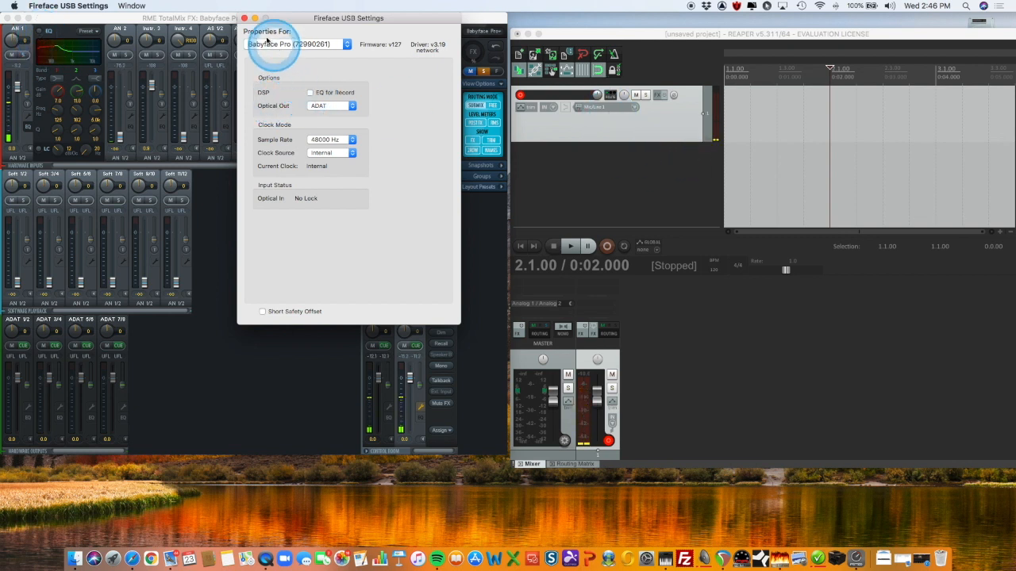
{"action": "left_click", "coordinate": [244, 17]}
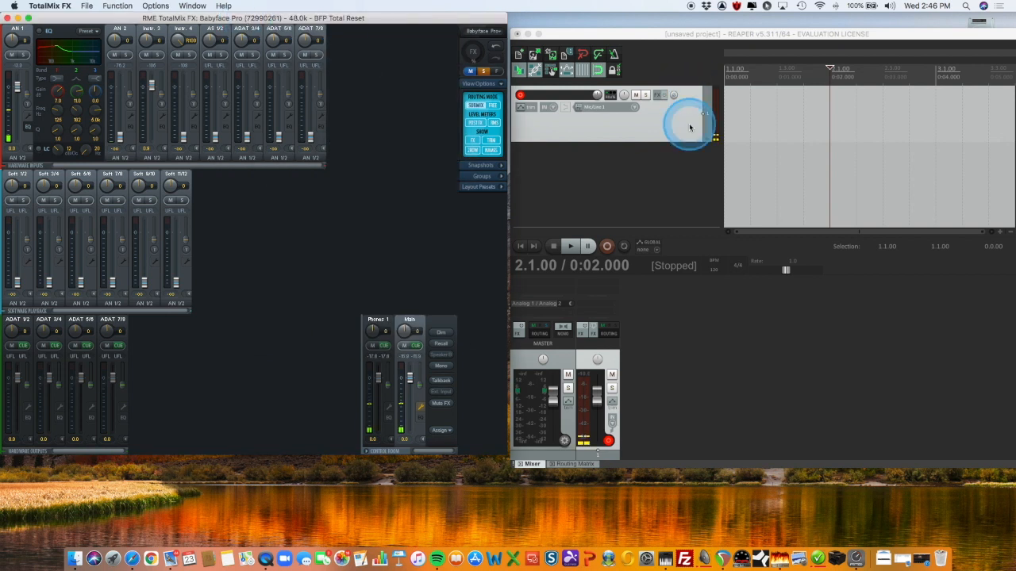
Switch to REAPER and record a short microphone take on the armed track, starting at 2.1.00
{"action": "left_click", "coordinate": [581, 40]}
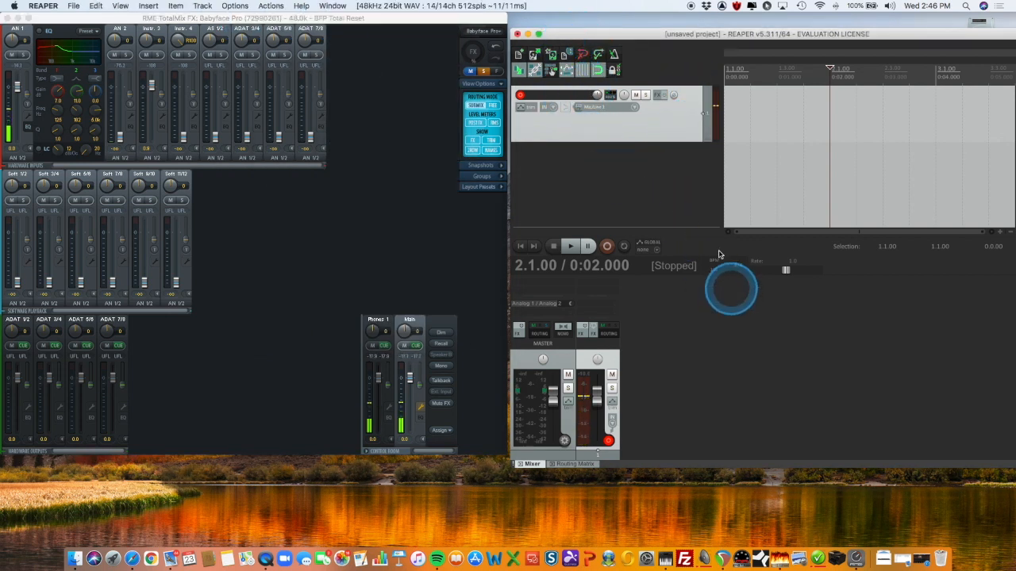
{"action": "left_click", "coordinate": [607, 248]}
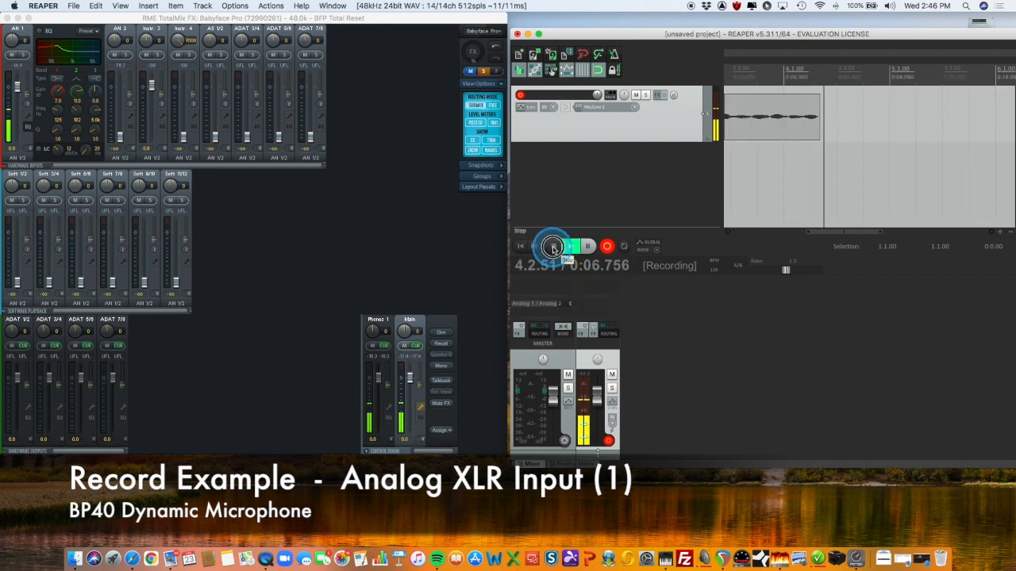
{"action": "left_click", "coordinate": [553, 248]}
{"action": "left_click", "coordinate": [454, 264]}
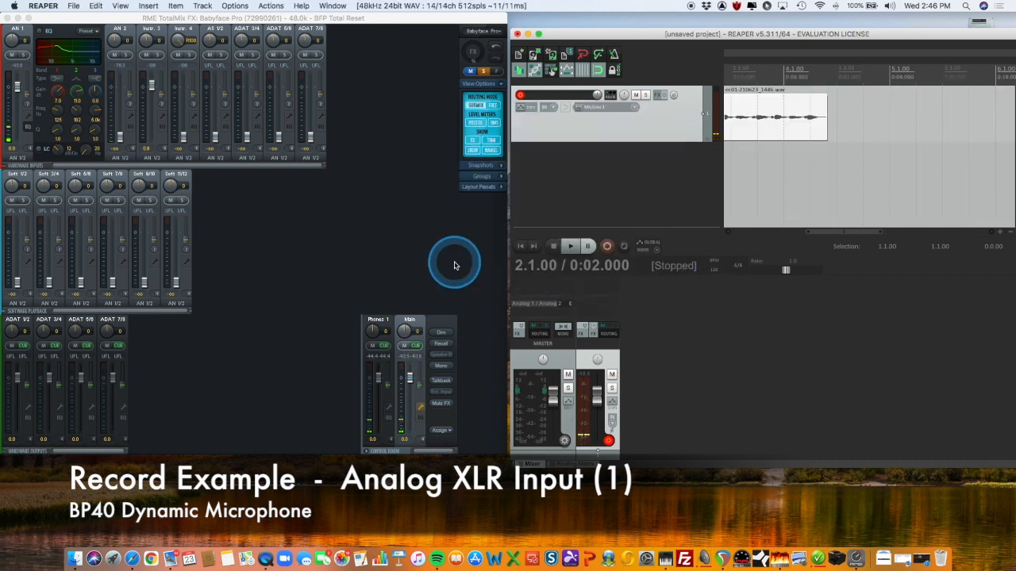
Move the REAPER window over part of TotalMix FX and play the recorded take from the project start
{"action": "left_click_drag", "start_coordinate": [680, 36], "coordinate": [512, 26]}
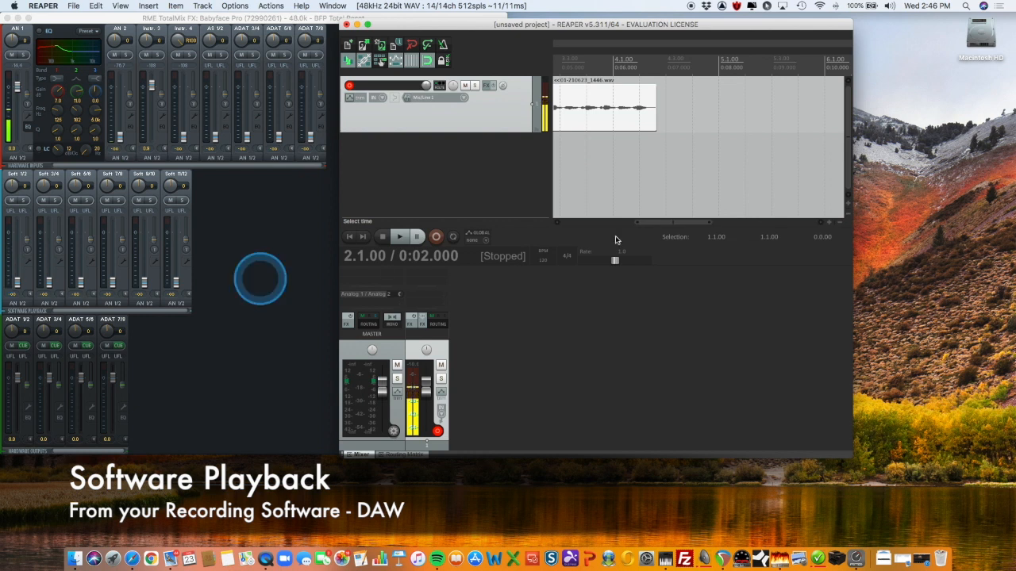
{"action": "left_click", "coordinate": [349, 236]}
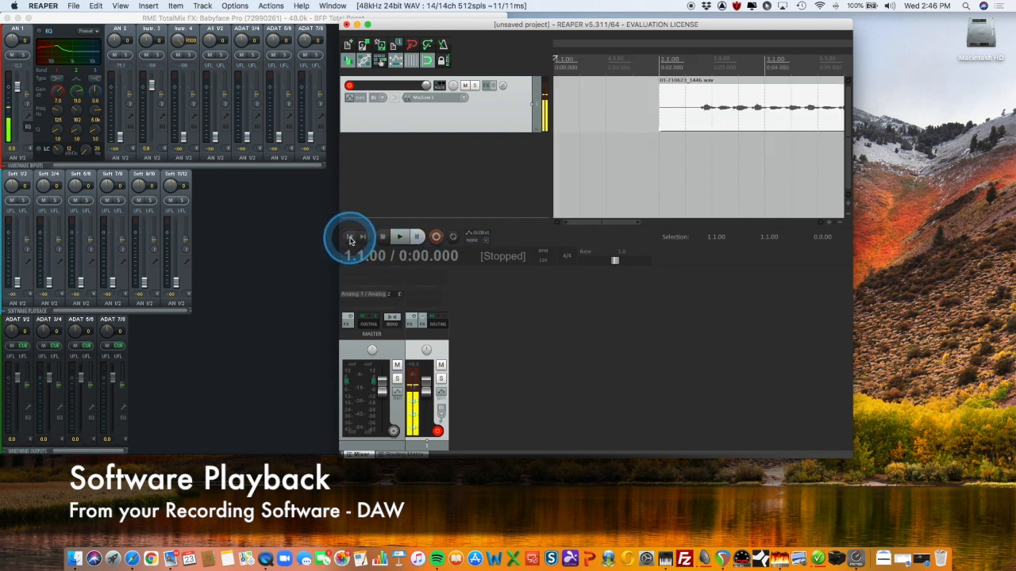
{"action": "left_click", "coordinate": [401, 237]}
{"action": "left_click", "coordinate": [116, 315]}
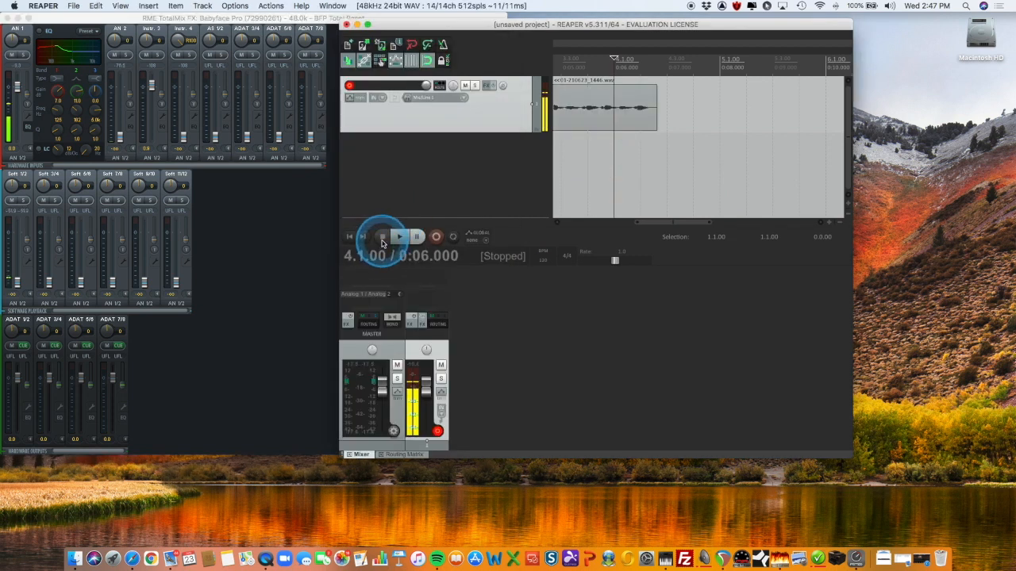
In TotalMix FX, raise the Soft 1/2 playback fader to 0.0 dB in both the Phones 1 and Main submixes
{"action": "left_click", "coordinate": [272, 261]}
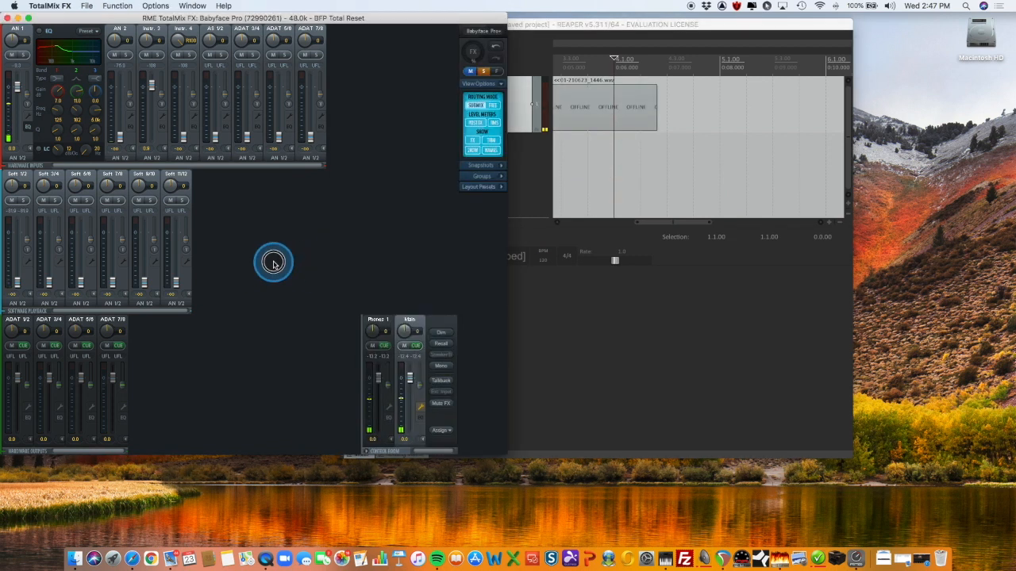
{"action": "left_click", "coordinate": [377, 322]}
{"action": "left_click_drag", "start_coordinate": [16, 236], "coordinate": [16, 237]}
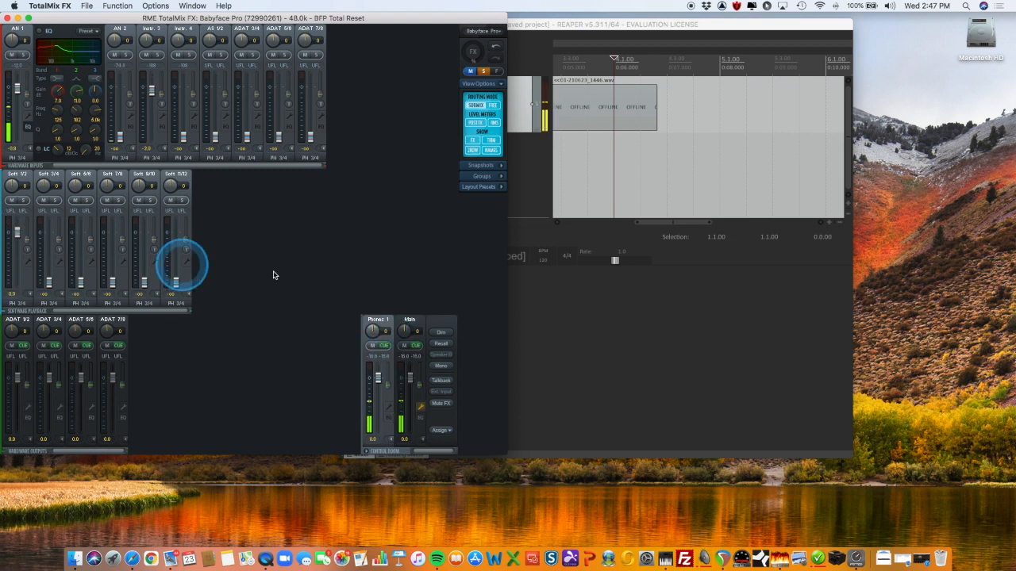
{"action": "left_click", "coordinate": [418, 322]}
{"action": "left_click_drag", "start_coordinate": [16, 283], "coordinate": [17, 244]}
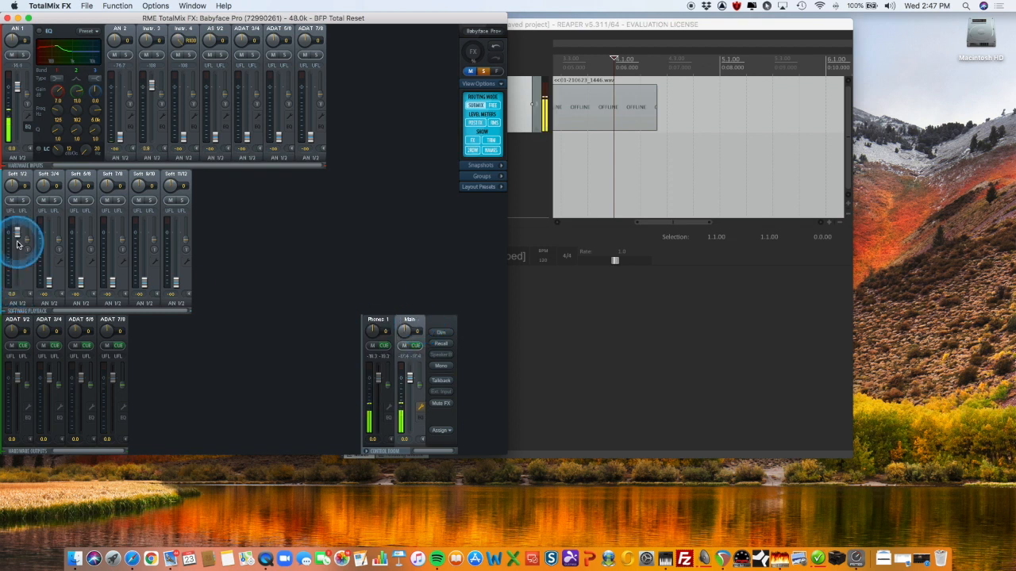
Replay the take in REAPER from the project start, check the Soft 1/2 and output meters in TotalMix FX, and stop playback
{"action": "left_click", "coordinate": [744, 328]}
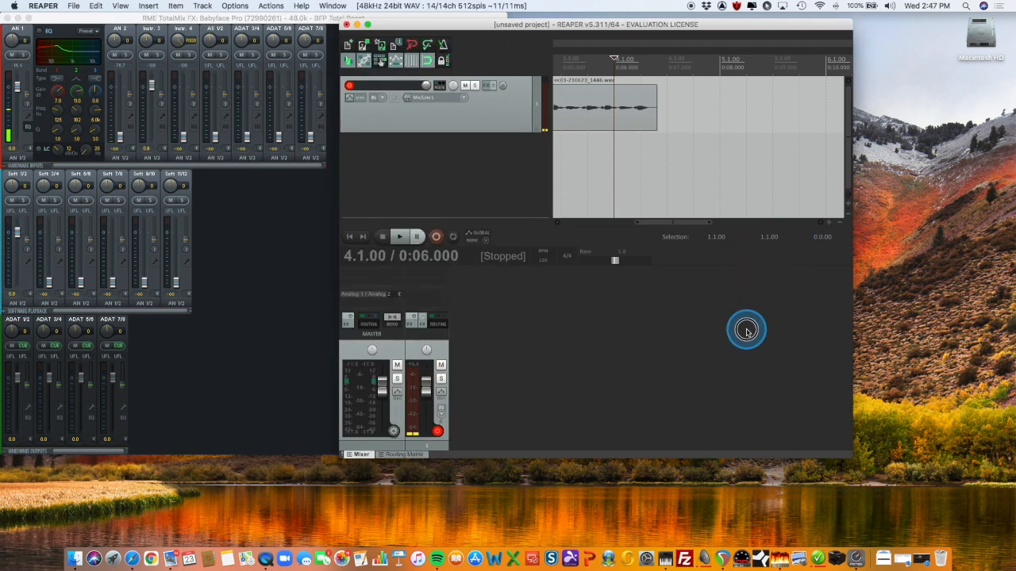
{"action": "left_click", "coordinate": [356, 238]}
{"action": "left_click", "coordinate": [398, 237]}
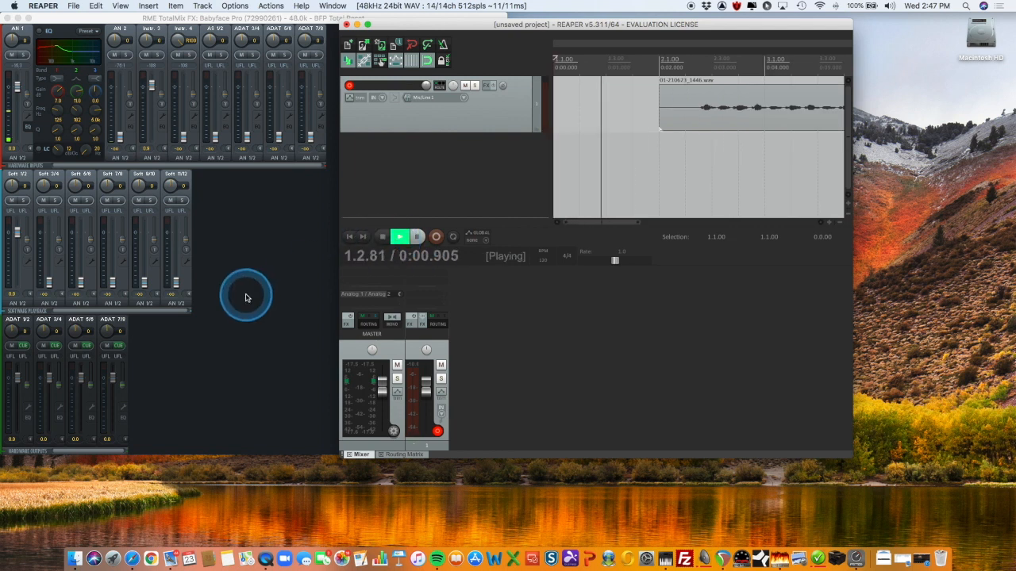
{"action": "left_click", "coordinate": [250, 361]}
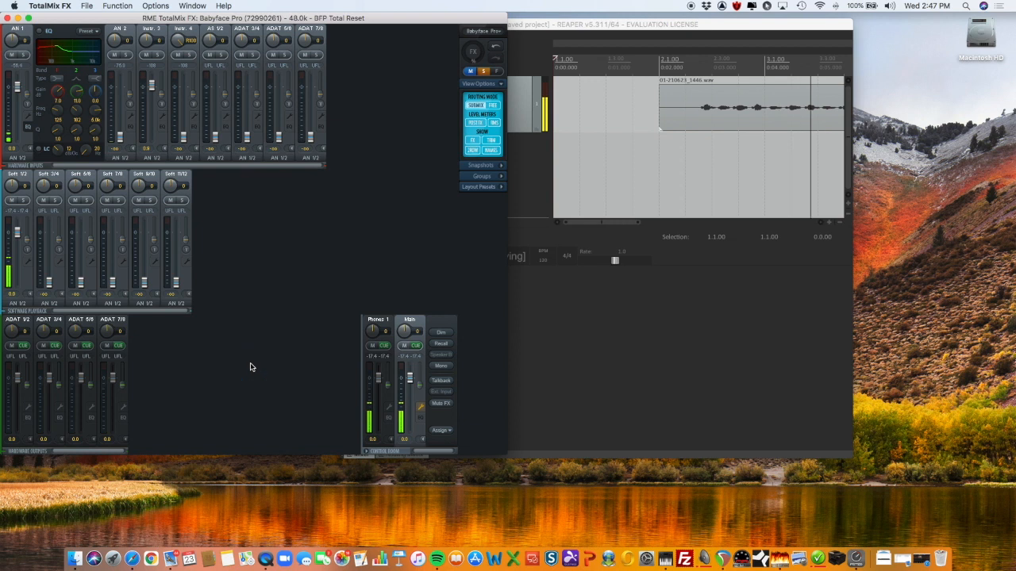
{"action": "left_click", "coordinate": [707, 348]}
{"action": "key", "text": "space"}
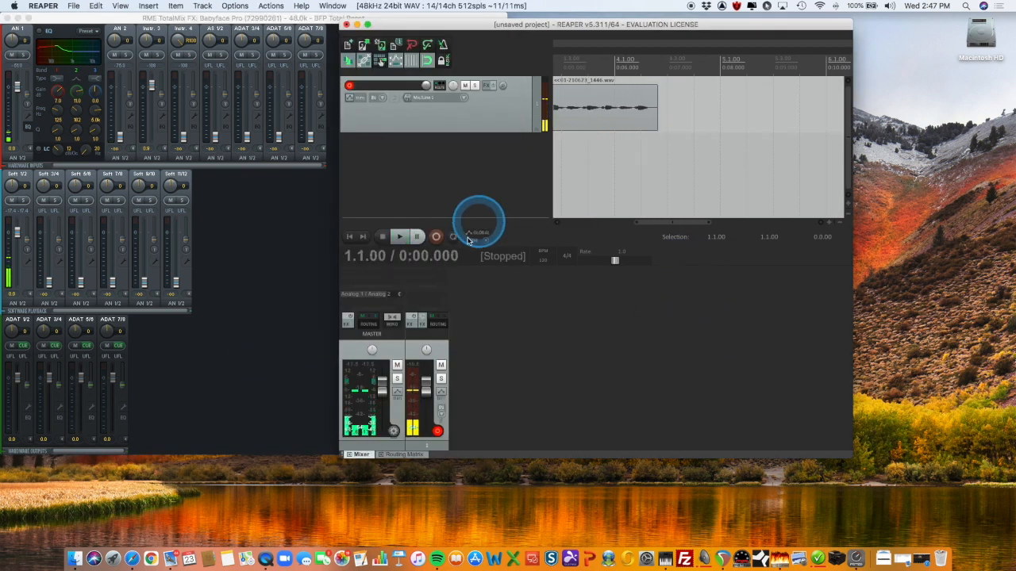
Switch to TotalMix FX and go through the ADAT hardware output submixes to examine their separate fader settings
{"action": "left_click", "coordinate": [261, 284]}
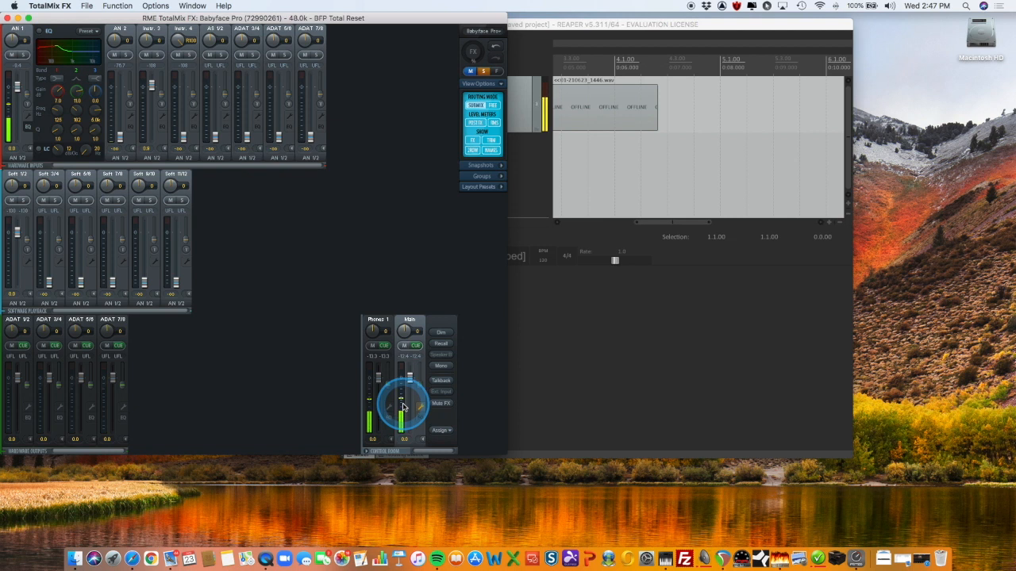
{"action": "left_click", "coordinate": [20, 325]}
{"action": "left_click", "coordinate": [49, 325]}
{"action": "left_click", "coordinate": [76, 325]}
{"action": "left_click", "coordinate": [120, 322]}
{"action": "left_click", "coordinate": [58, 323]}
{"action": "left_click", "coordinate": [18, 321]}
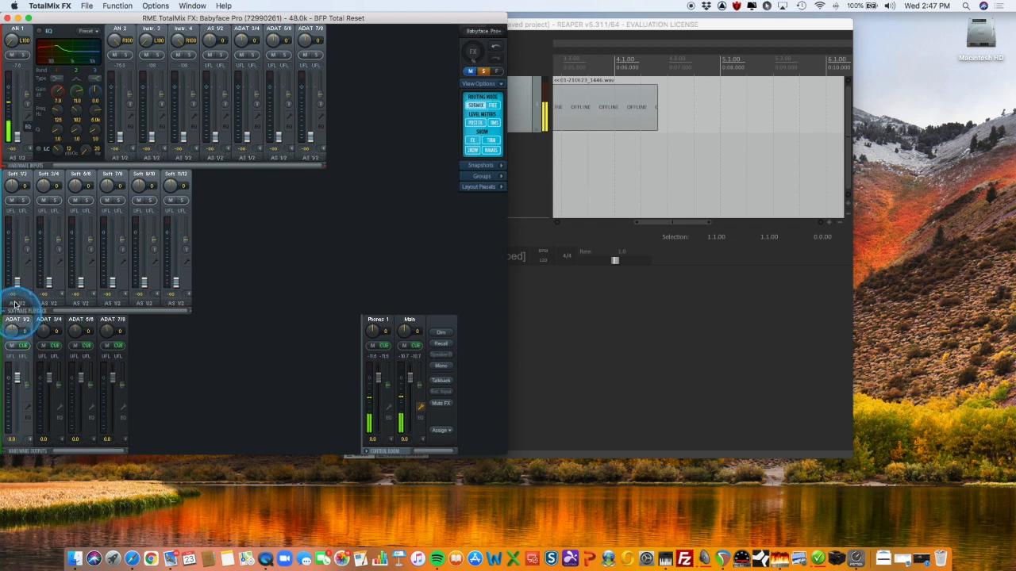
{"action": "left_click", "coordinate": [17, 284]}
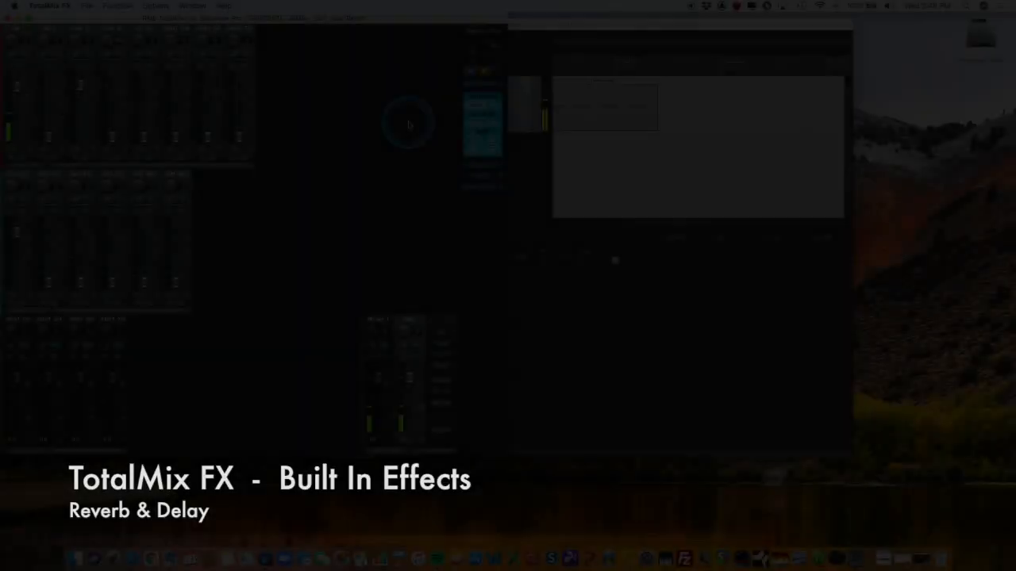
Show and hide the Reverb and Echo effects section repeatedly to examine the two ways of displaying it
{"action": "left_click", "coordinate": [476, 56]}
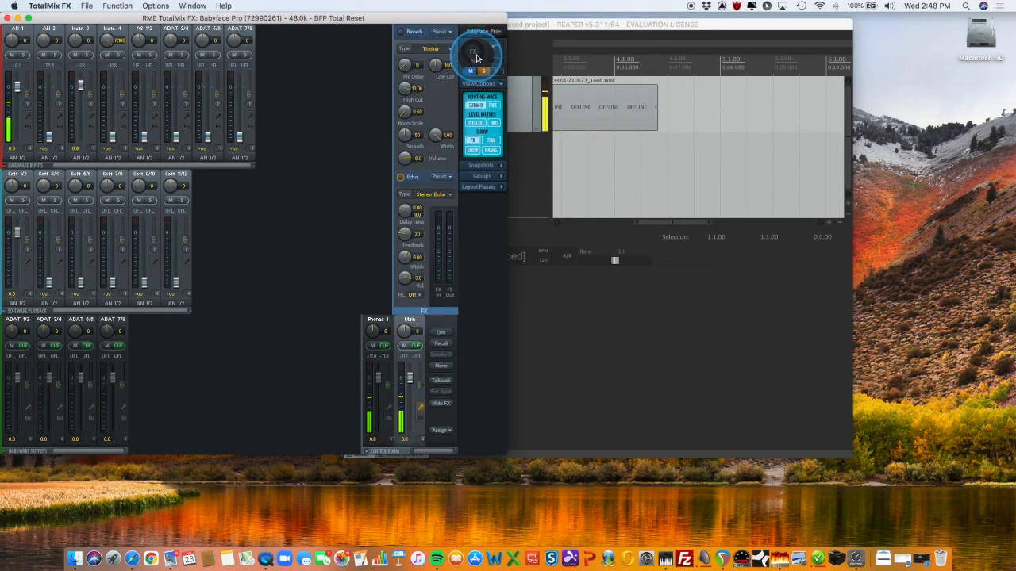
{"action": "left_click", "coordinate": [477, 58]}
{"action": "left_click", "coordinate": [477, 57]}
{"action": "left_click", "coordinate": [477, 57]}
{"action": "left_click", "coordinate": [477, 57]}
{"action": "left_click", "coordinate": [477, 56]}
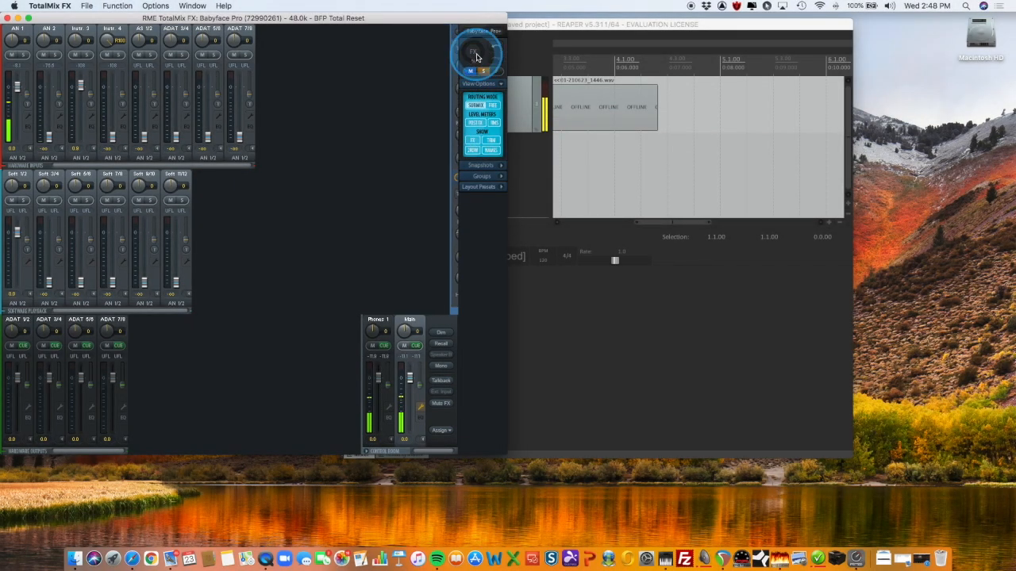
{"action": "left_click", "coordinate": [476, 56]}
{"action": "left_click", "coordinate": [477, 55]}
{"action": "left_click", "coordinate": [476, 55]}
{"action": "left_click", "coordinate": [476, 56]}
{"action": "left_click", "coordinate": [471, 140]}
{"action": "left_click", "coordinate": [472, 140]}
{"action": "left_click", "coordinate": [472, 140]}
{"action": "left_click", "coordinate": [471, 140]}
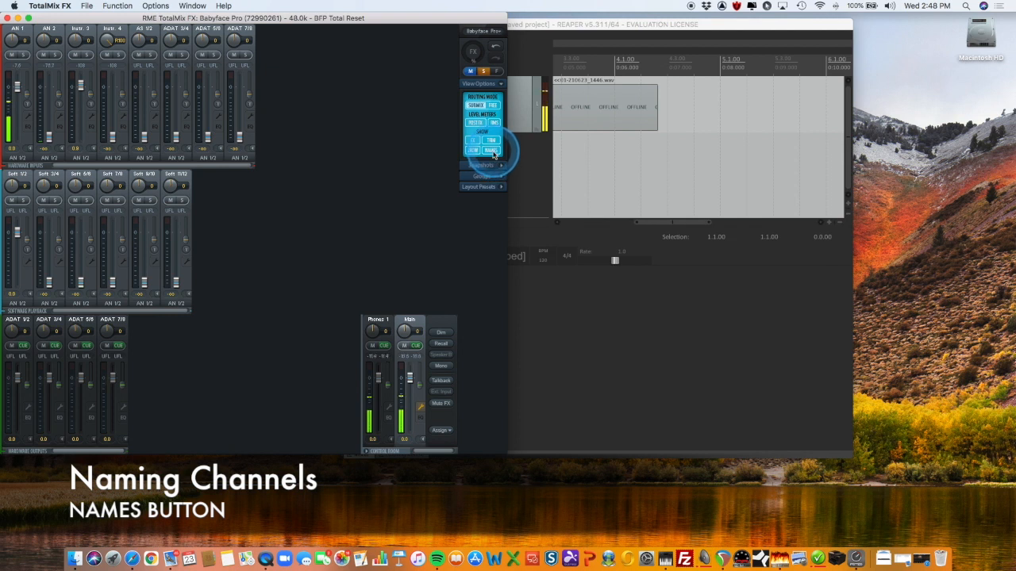
Rename the AN 1 hardware input channel with the performer's first name
{"action": "double_click", "coordinate": [18, 30]}
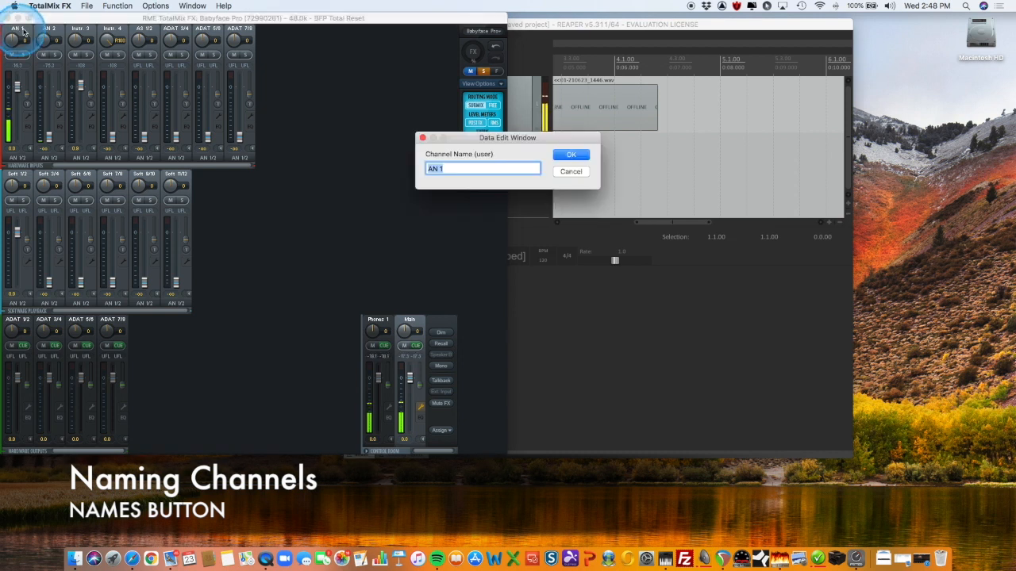
{"action": "type", "text": "Derek"}
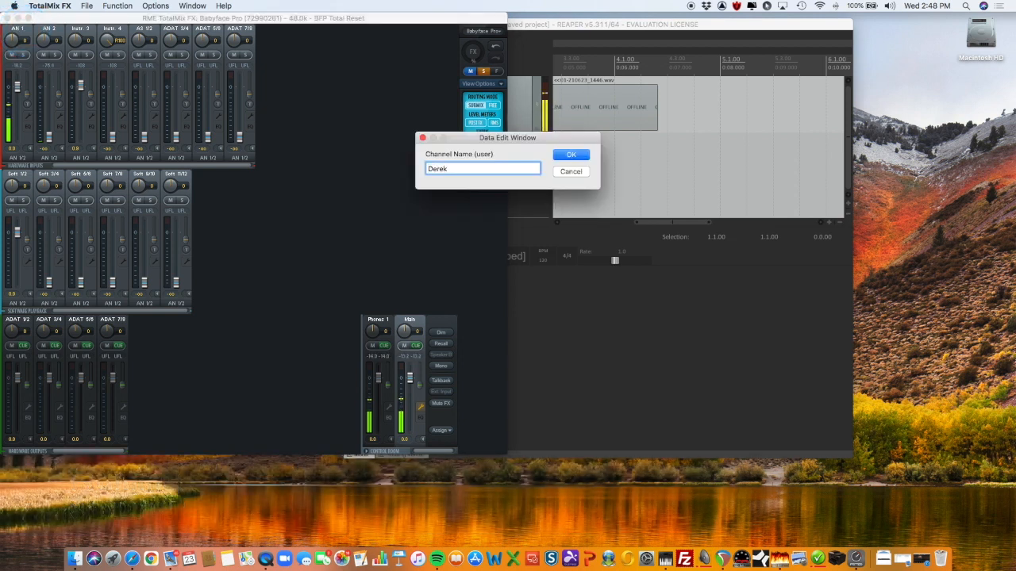
{"action": "key", "text": "Return"}
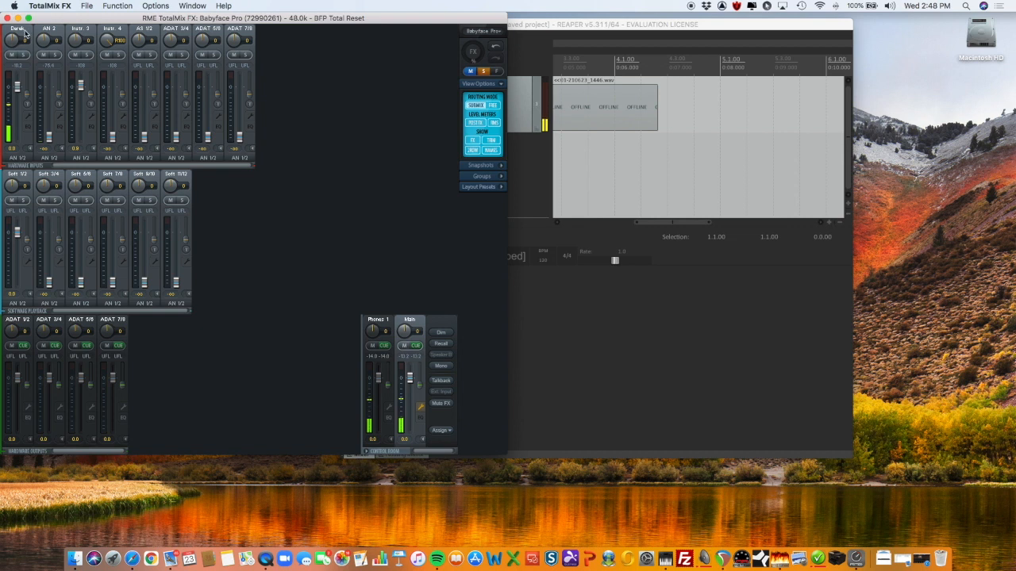
Toggle between the original and user-defined channel names to compare them, leaving the user-defined names displayed
{"action": "left_click", "coordinate": [491, 151]}
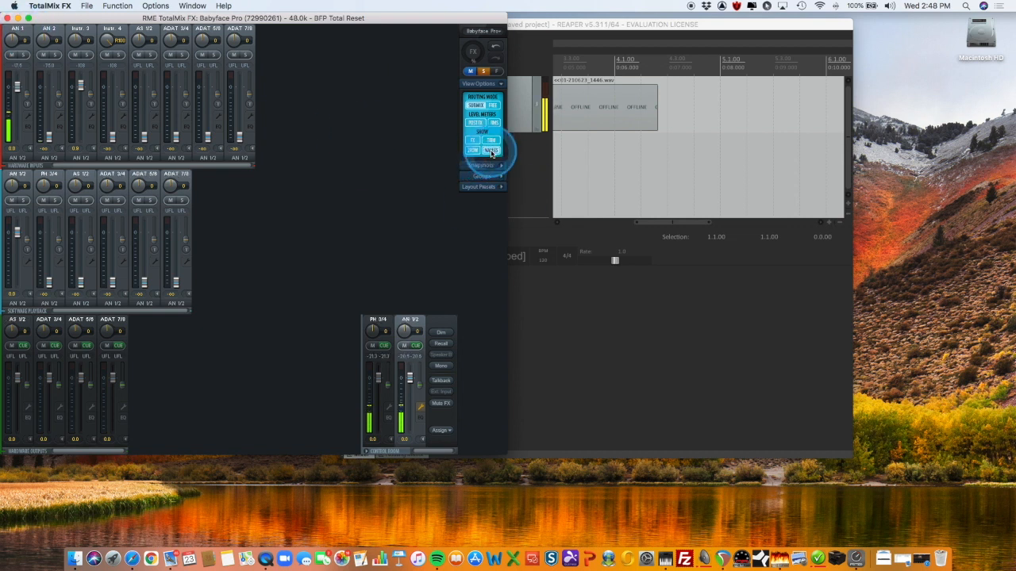
{"action": "left_click", "coordinate": [491, 152]}
{"action": "left_click", "coordinate": [491, 151]}
{"action": "left_click", "coordinate": [491, 152]}
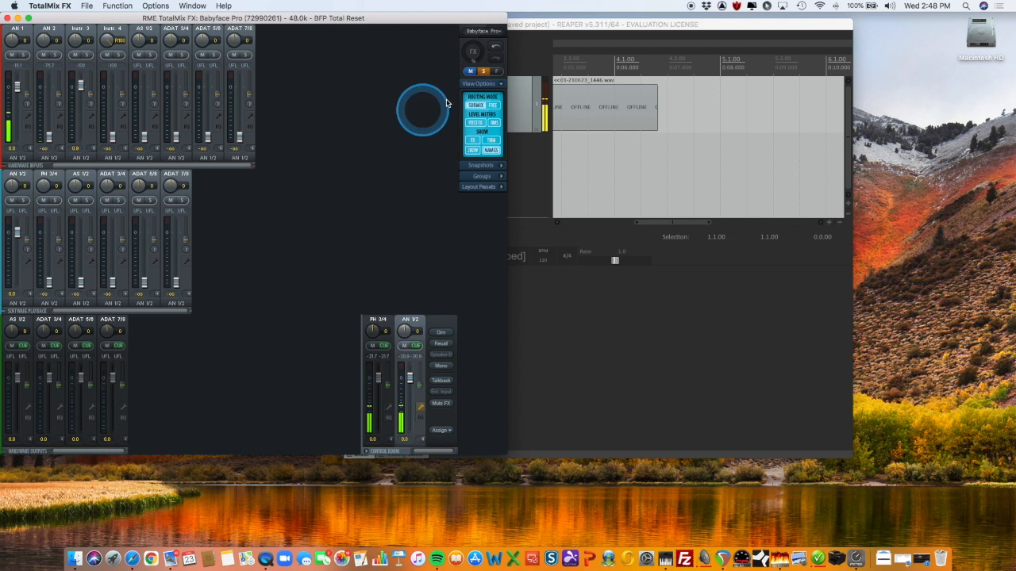
{"action": "left_click", "coordinate": [492, 149]}
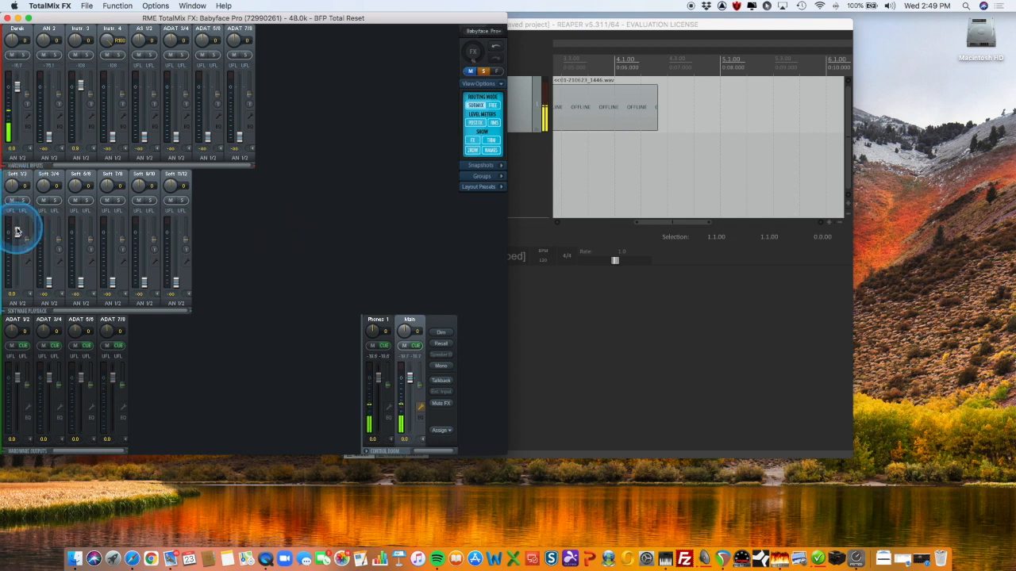
Turn on the Reverb effect and raise the FX send of the first hardware input, checking it in the channel settings
{"action": "left_click", "coordinate": [476, 52]}
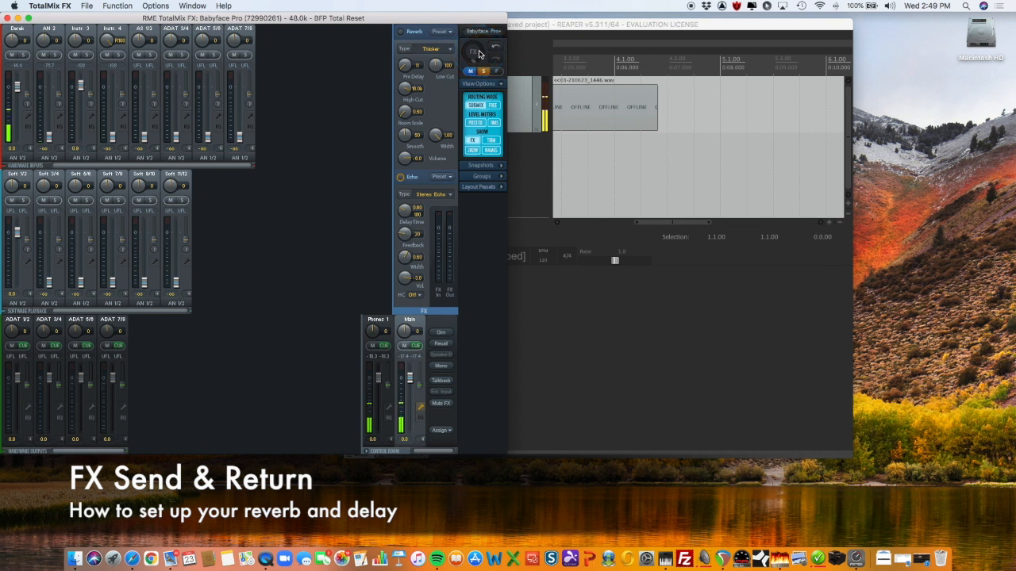
{"action": "left_click", "coordinate": [400, 33]}
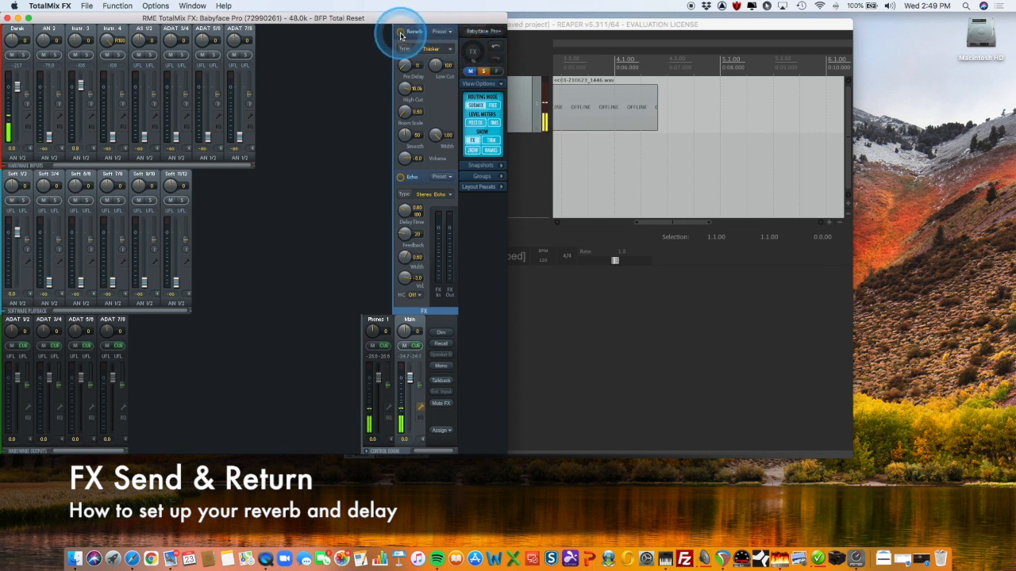
{"action": "left_click", "coordinate": [26, 96]}
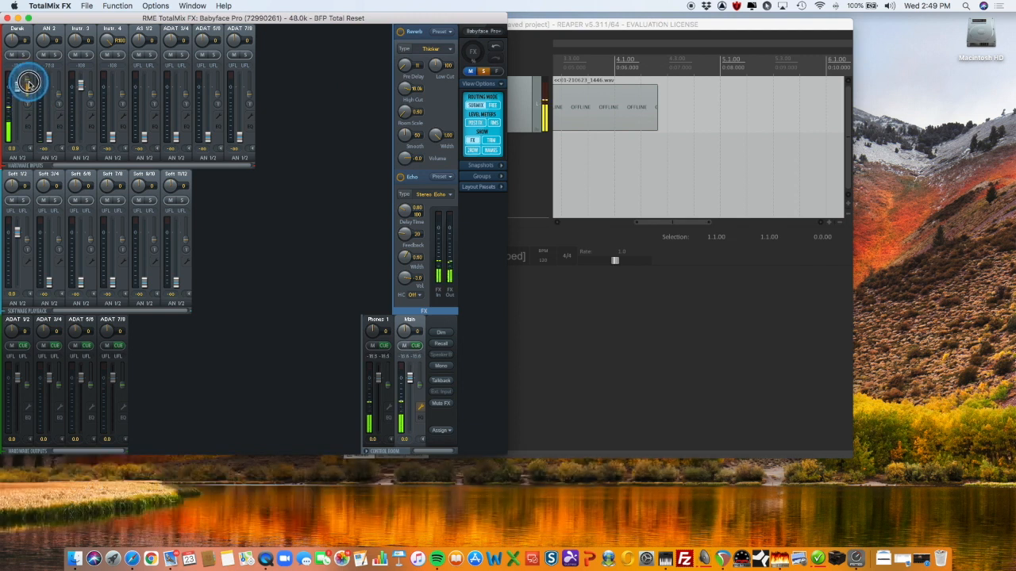
{"action": "left_click", "coordinate": [28, 116]}
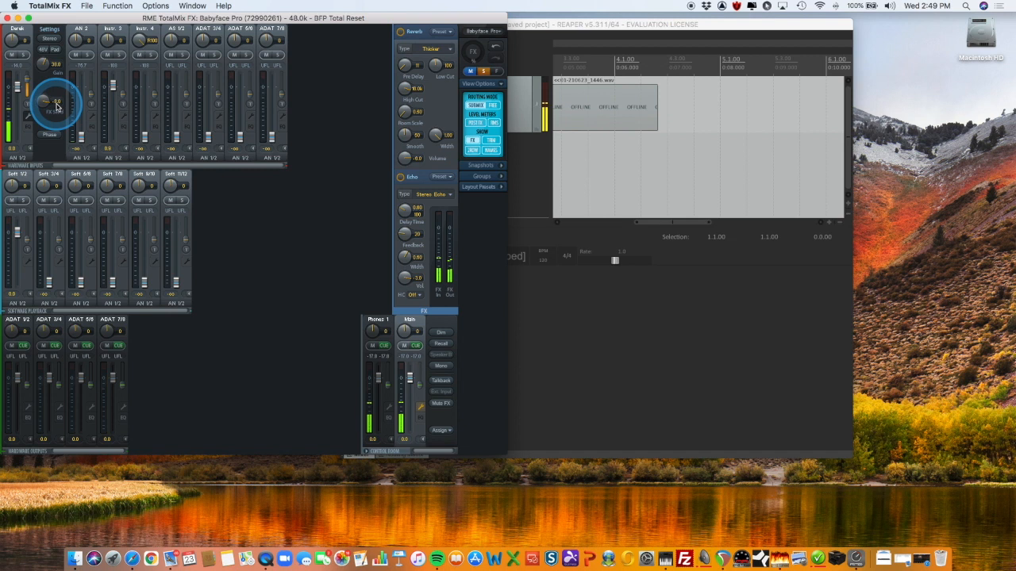
{"action": "left_click", "coordinate": [27, 114]}
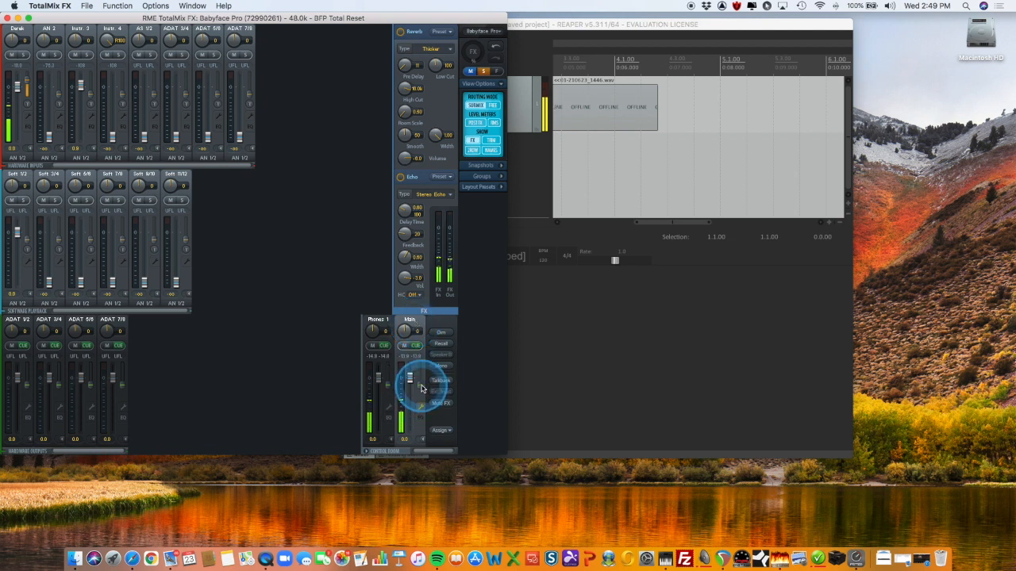
Raise the FX return on both the Phones 1 and Main hardware outputs
{"action": "left_click", "coordinate": [393, 375]}
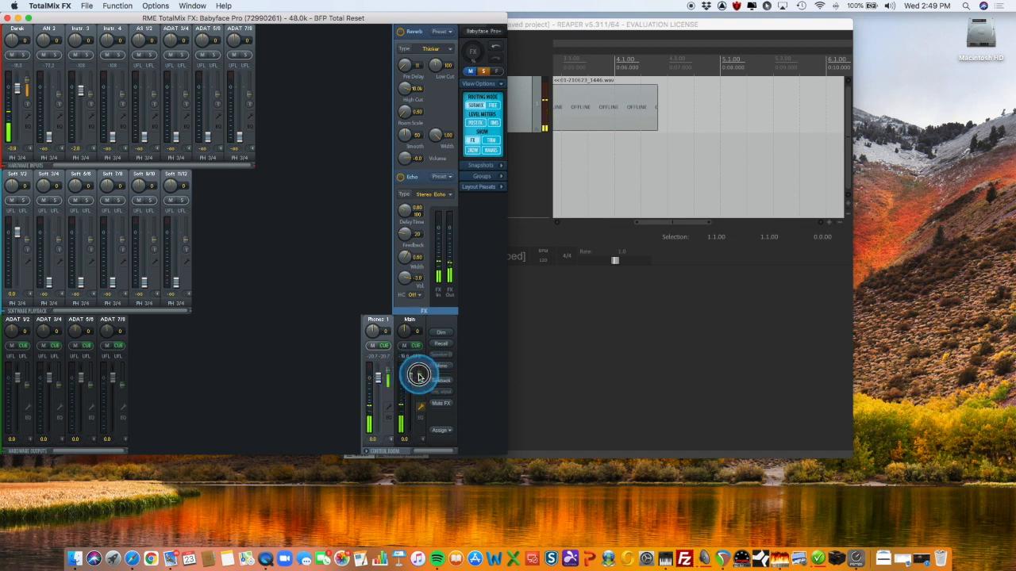
{"action": "left_click", "coordinate": [415, 374]}
{"action": "left_click", "coordinate": [388, 366]}
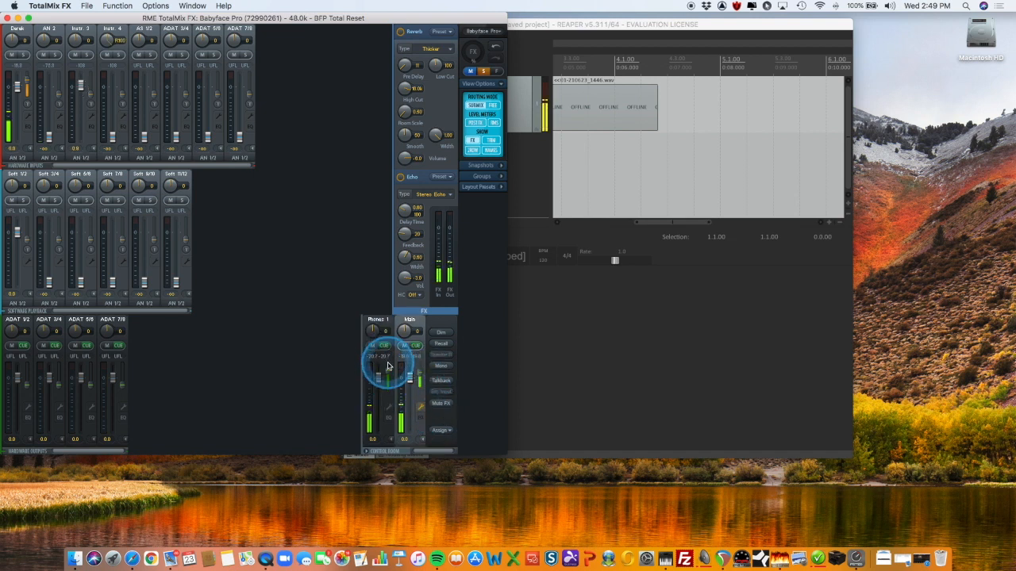
Turn off Echo and load the Smooth Echo factory preset for Reverb
{"action": "left_click", "coordinate": [403, 181]}
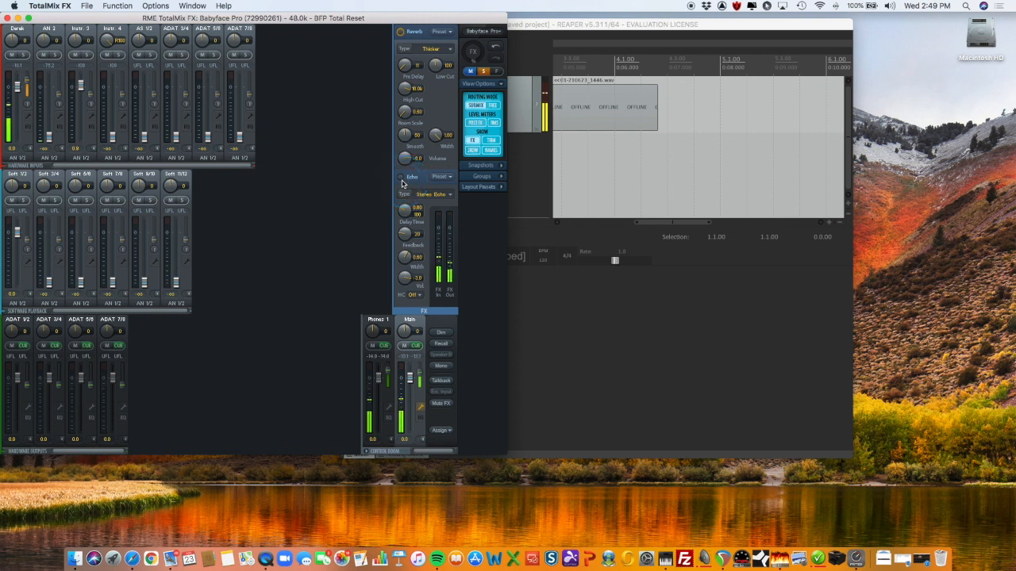
{"action": "left_click", "coordinate": [438, 49]}
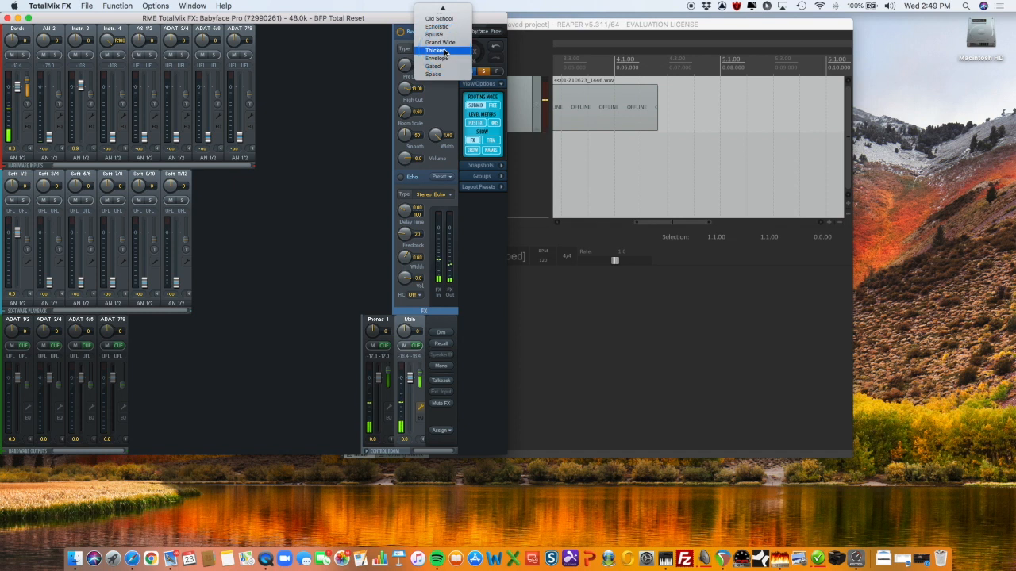
{"action": "left_click", "coordinate": [449, 51]}
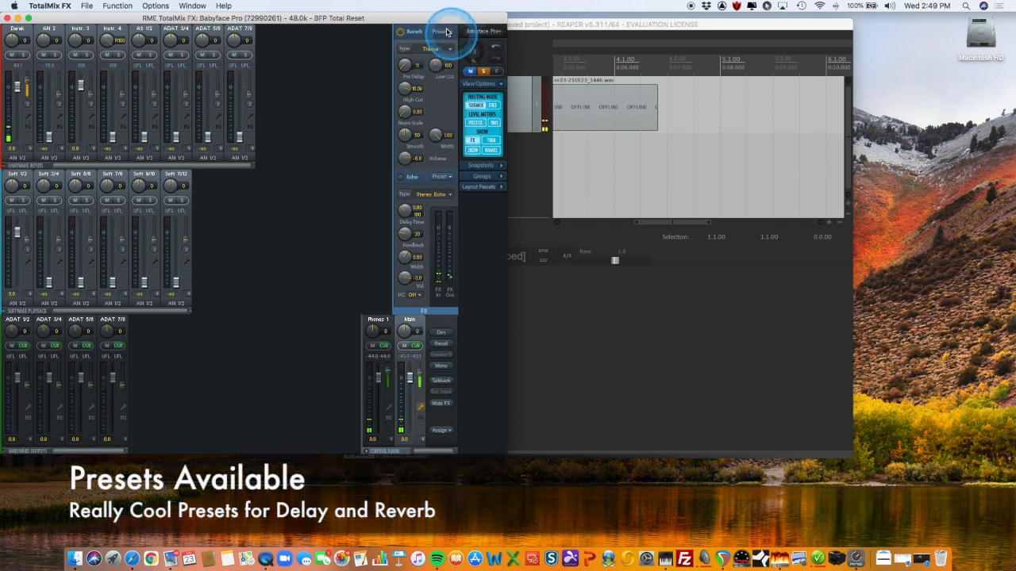
{"action": "left_click", "coordinate": [447, 32]}
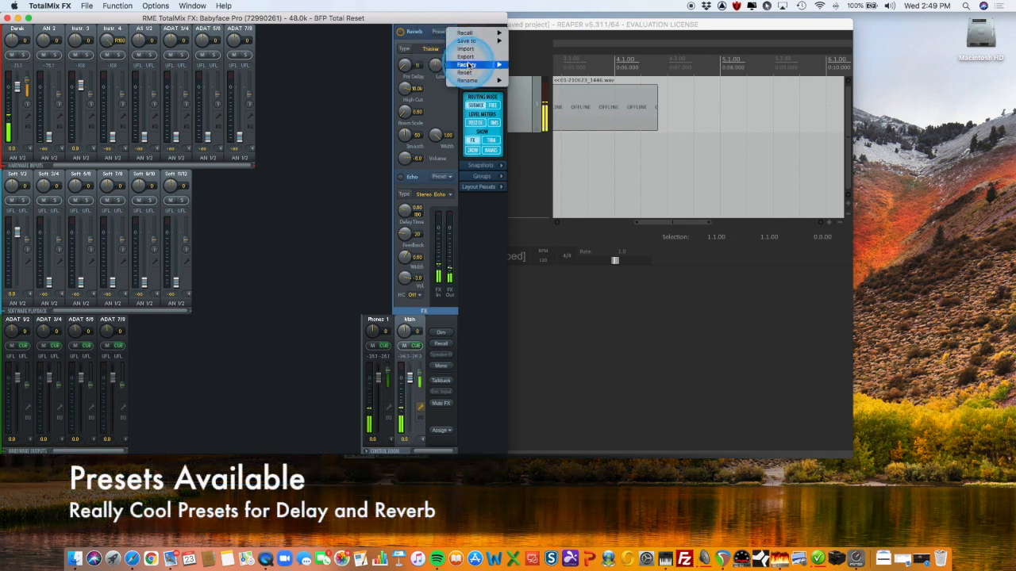
{"action": "mouse_move", "coordinate": [469, 64]}
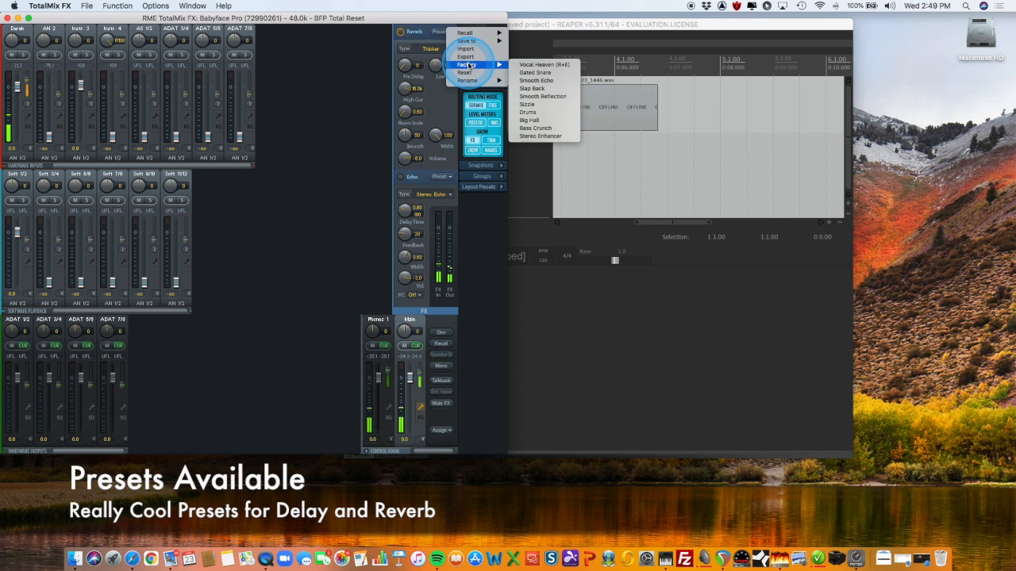
{"action": "left_click", "coordinate": [556, 82]}
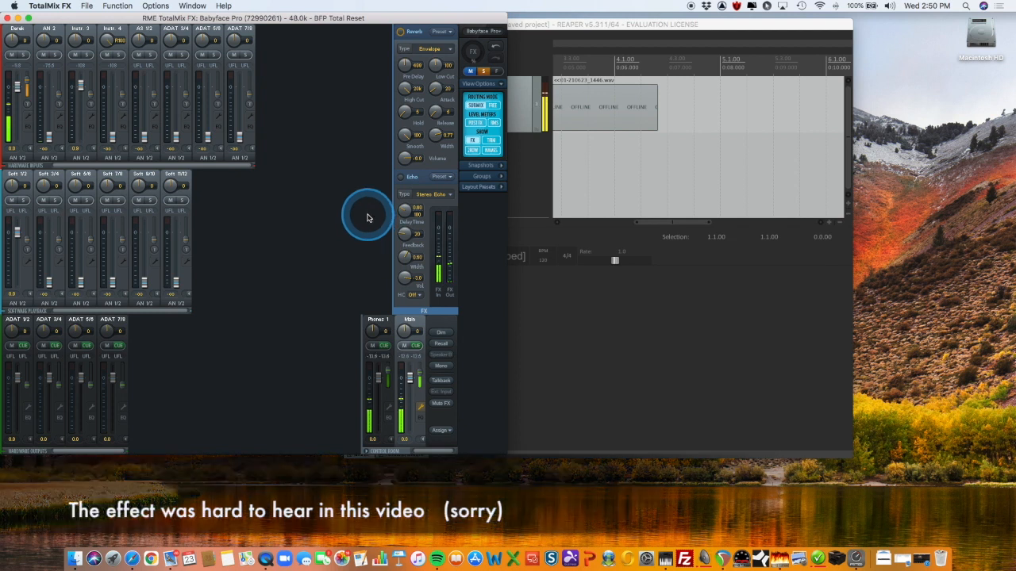
Turn off Reverb and bring the FX returns of the Main and Phones 1 outputs all the way down
{"action": "left_click", "coordinate": [400, 32]}
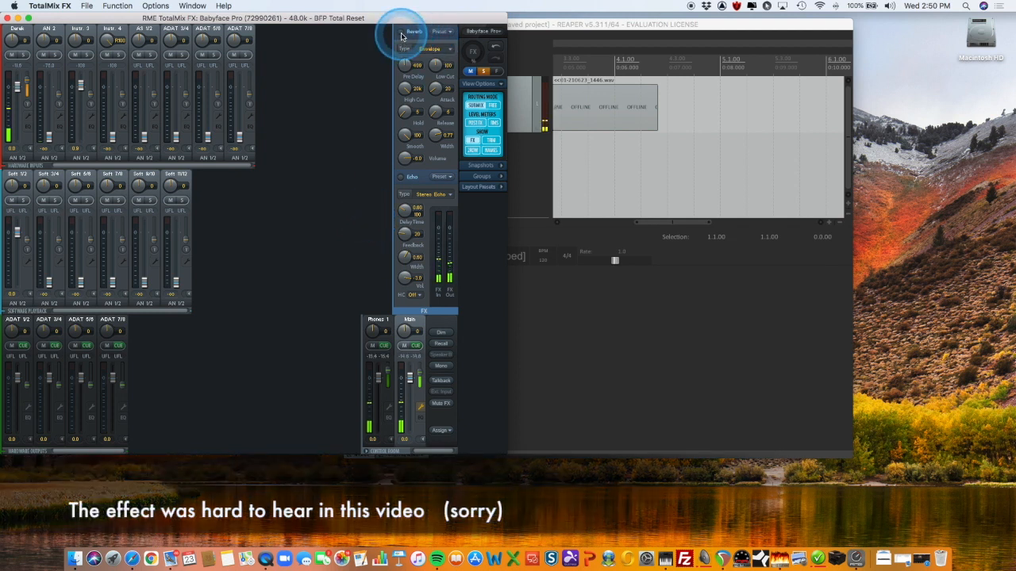
{"action": "left_click_drag", "start_coordinate": [394, 429], "coordinate": [419, 377]}
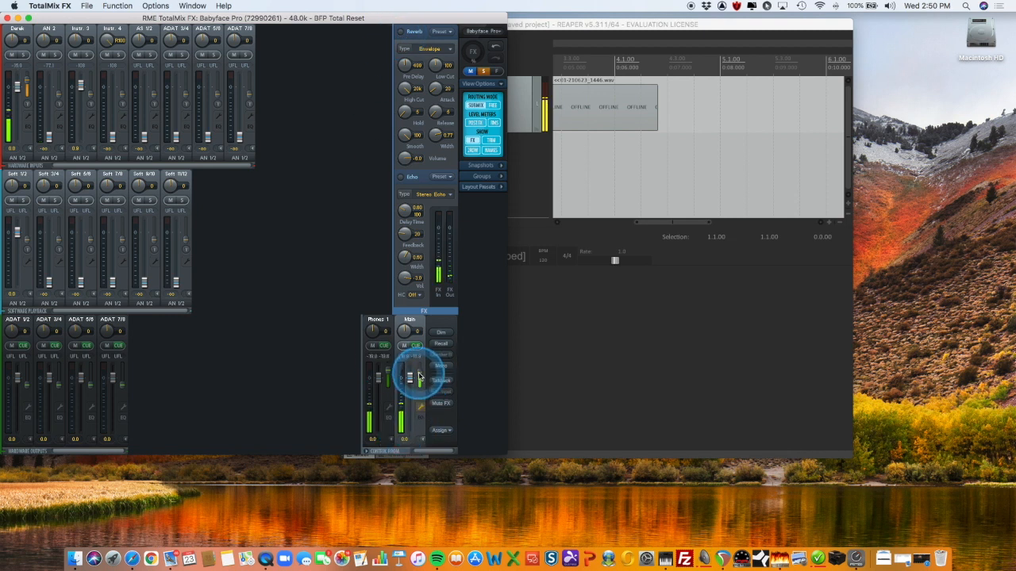
{"action": "left_click", "coordinate": [391, 398]}
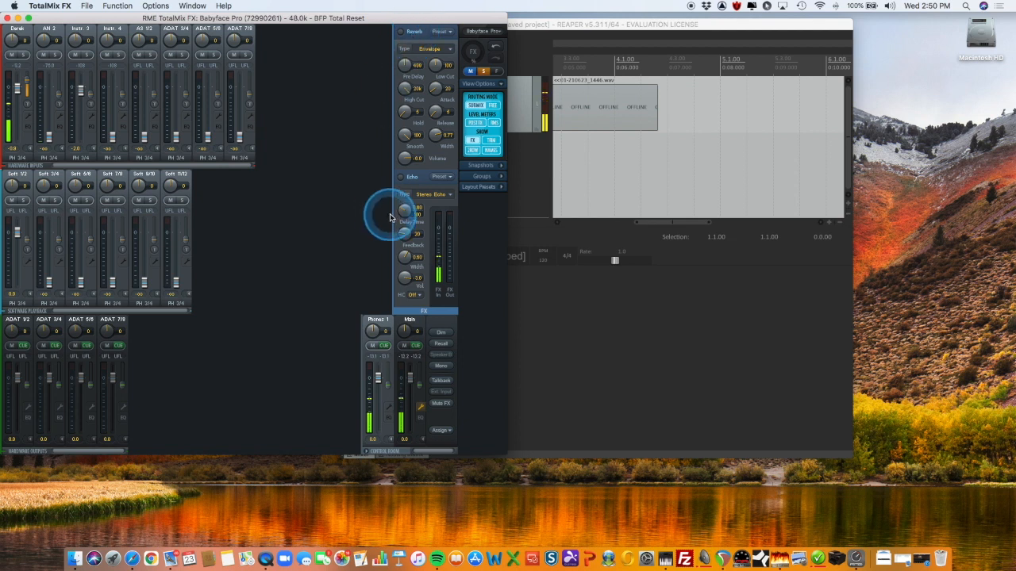
Go through the ADAT output submixes and examine the Loopback option in the ADAT 1/2 channel settings
{"action": "left_click", "coordinate": [18, 324]}
{"action": "left_click", "coordinate": [39, 326]}
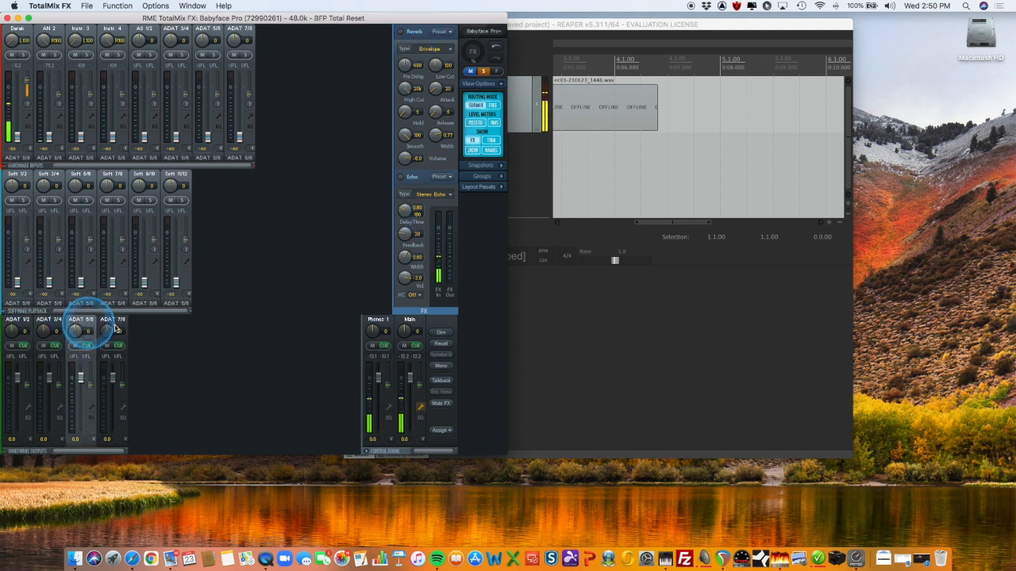
{"action": "left_click", "coordinate": [23, 326]}
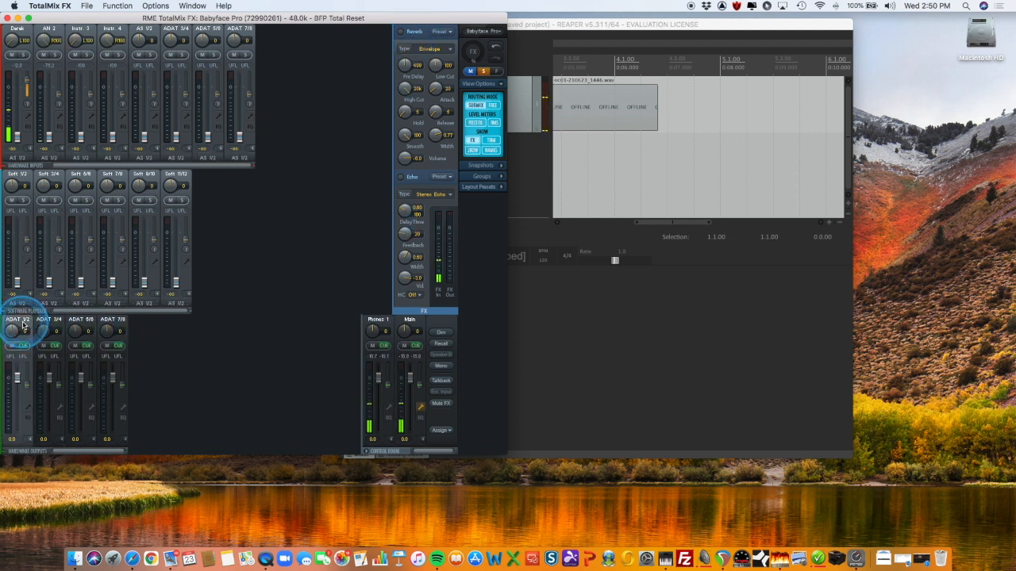
{"action": "left_click", "coordinate": [28, 408]}
{"action": "left_click", "coordinate": [49, 440]}
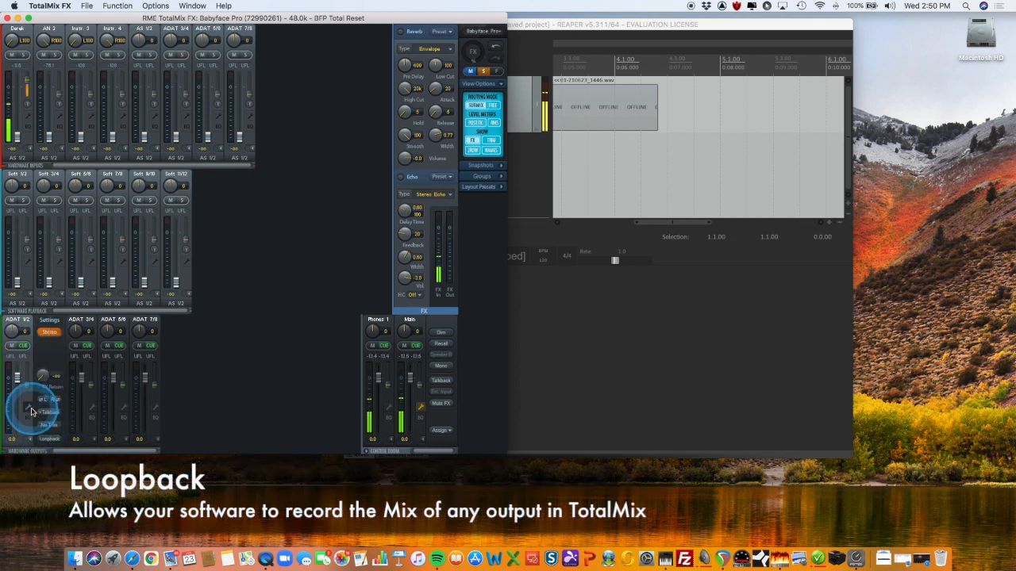
{"action": "left_click", "coordinate": [29, 417]}
{"action": "left_click", "coordinate": [28, 408]}
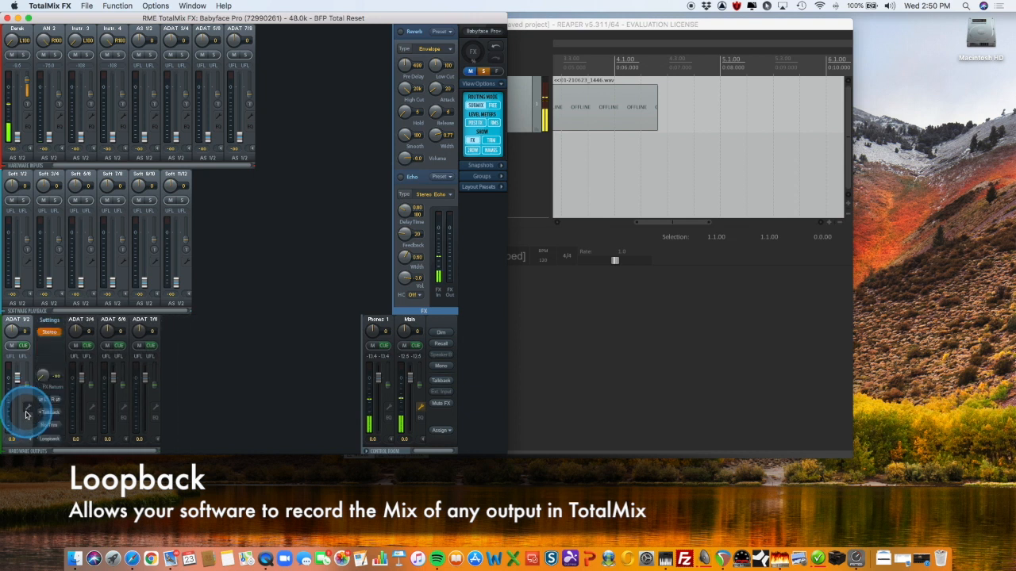
{"action": "left_click", "coordinate": [28, 407]}
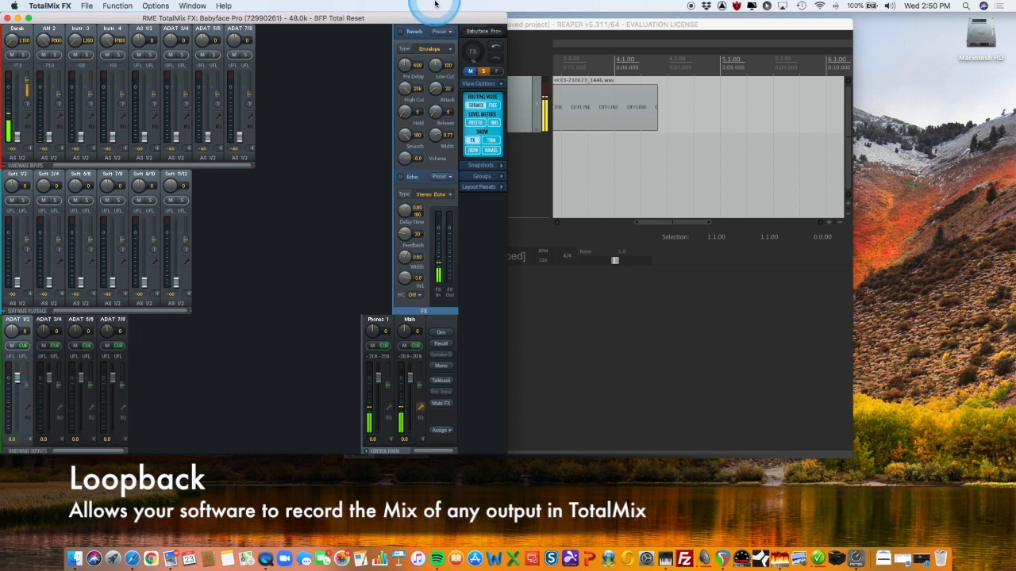
Hide the Reverb and Echo effects section and examine the list of stored mixer snapshots
{"action": "left_click", "coordinate": [472, 54]}
{"action": "left_click", "coordinate": [472, 53]}
{"action": "left_click", "coordinate": [473, 54]}
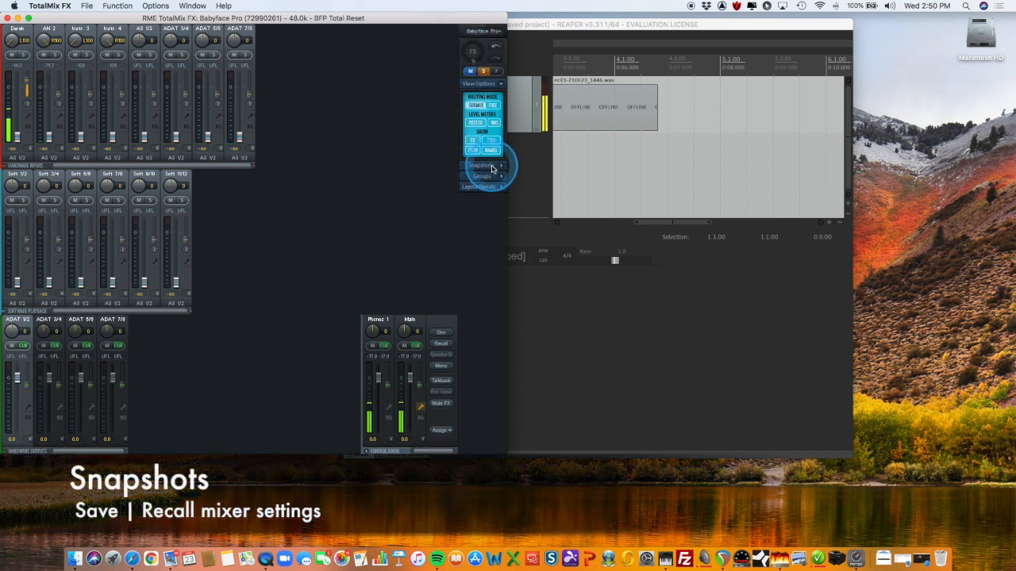
{"action": "left_click", "coordinate": [492, 166]}
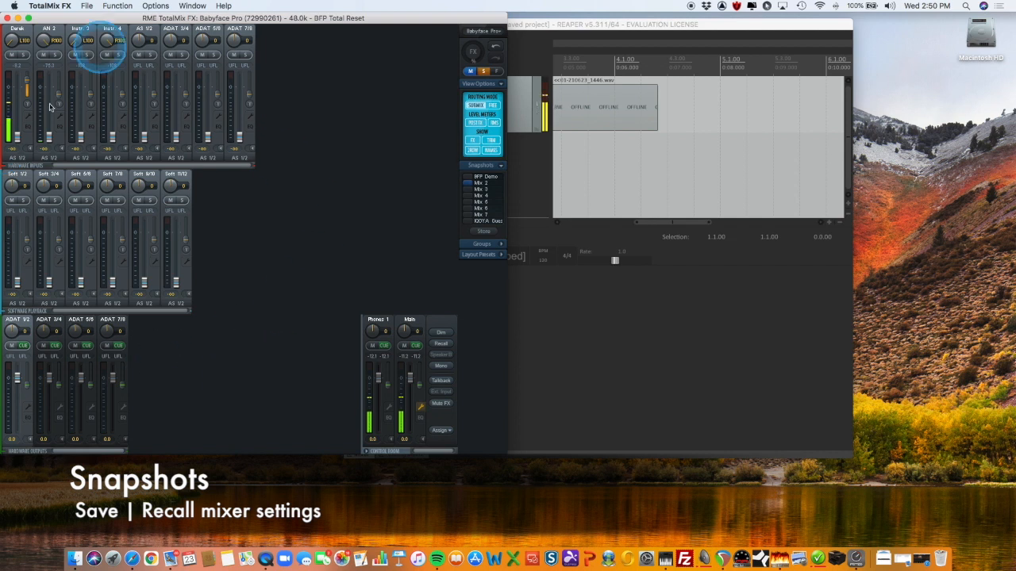
{"action": "left_click", "coordinate": [500, 165]}
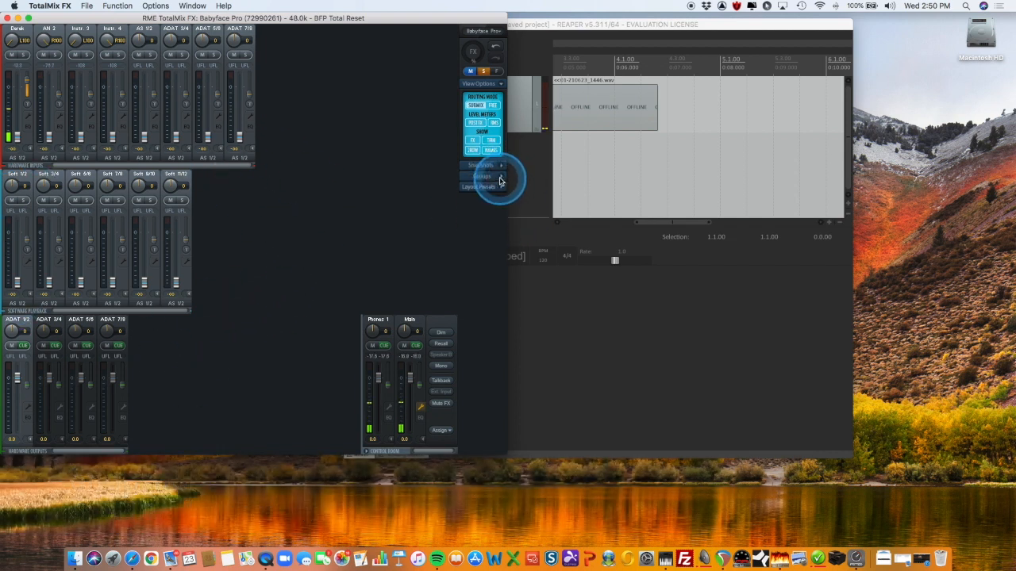
Assign the AN 2, Instr. 3, Instr. 4 and AS 1/2 input faders to fader group 1
{"action": "left_click", "coordinate": [500, 178]}
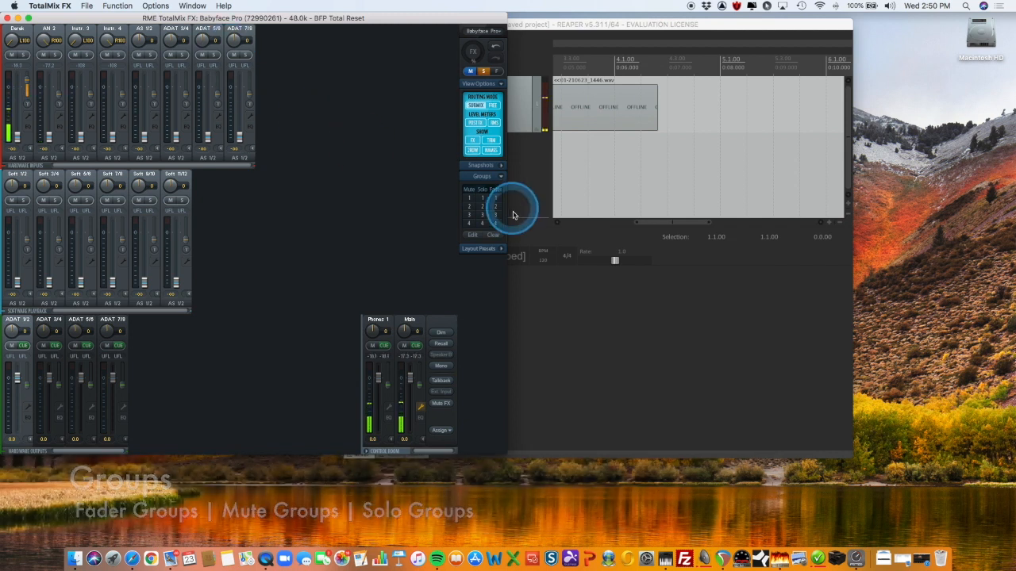
{"action": "left_click", "coordinate": [474, 236]}
{"action": "left_click", "coordinate": [496, 199]}
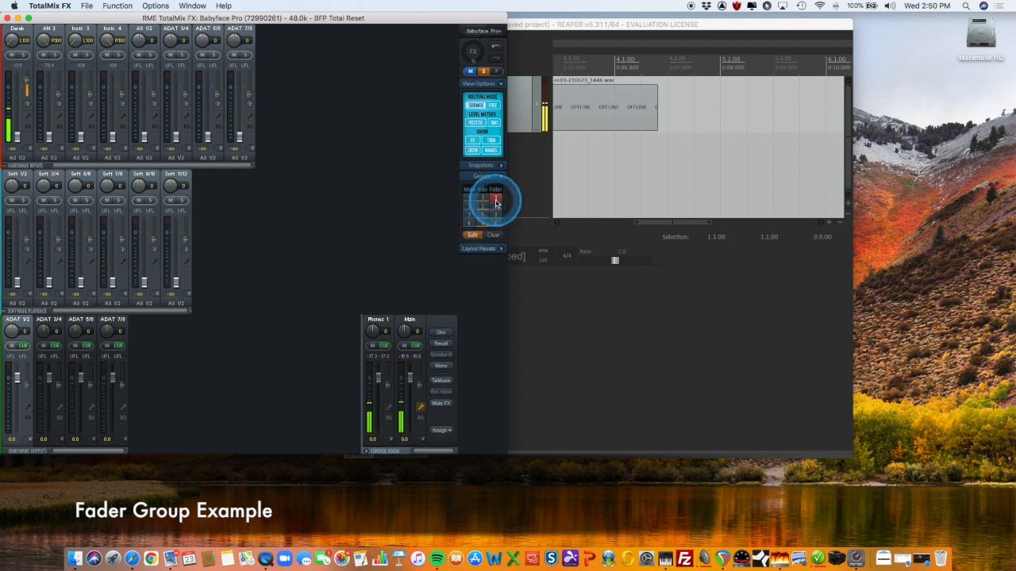
{"action": "left_click", "coordinate": [49, 137]}
{"action": "left_click", "coordinate": [80, 137]}
{"action": "left_click", "coordinate": [112, 138]}
{"action": "left_click", "coordinate": [143, 139]}
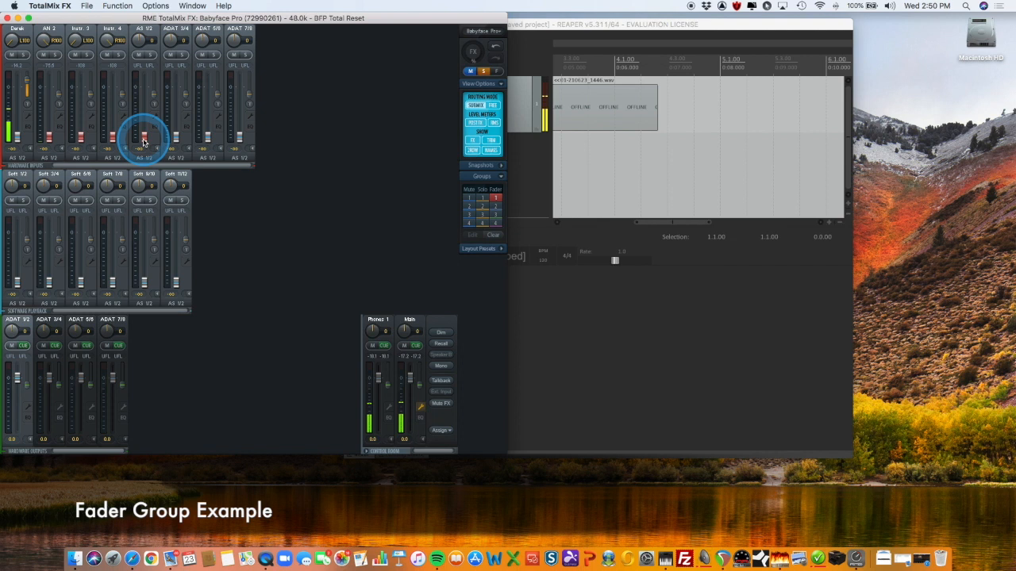
{"action": "left_click", "coordinate": [475, 236]}
{"action": "left_click", "coordinate": [494, 200]}
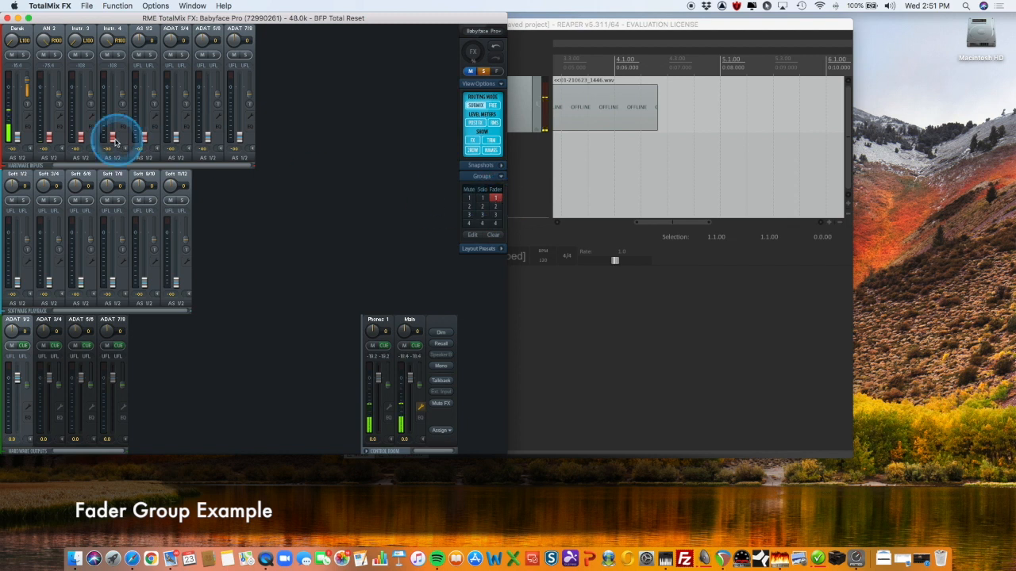
Move the grouped faders together using Instr. 4, and clear fader group 1
{"action": "mouse_move", "coordinate": [109, 140]}
{"action": "left_mouse_down"}
{"action": "mouse_move", "coordinate": [116, 97]}
{"action": "mouse_move", "coordinate": [113, 154]}
{"action": "left_mouse_up"}
{"action": "left_click", "coordinate": [487, 236]}
{"action": "left_click", "coordinate": [500, 199]}
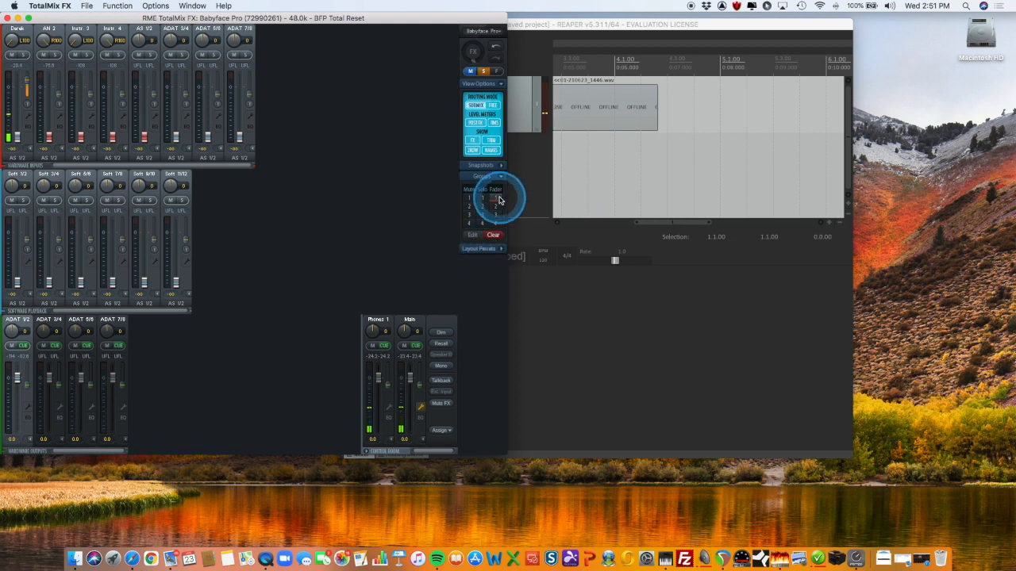
{"action": "left_click", "coordinate": [500, 177]}
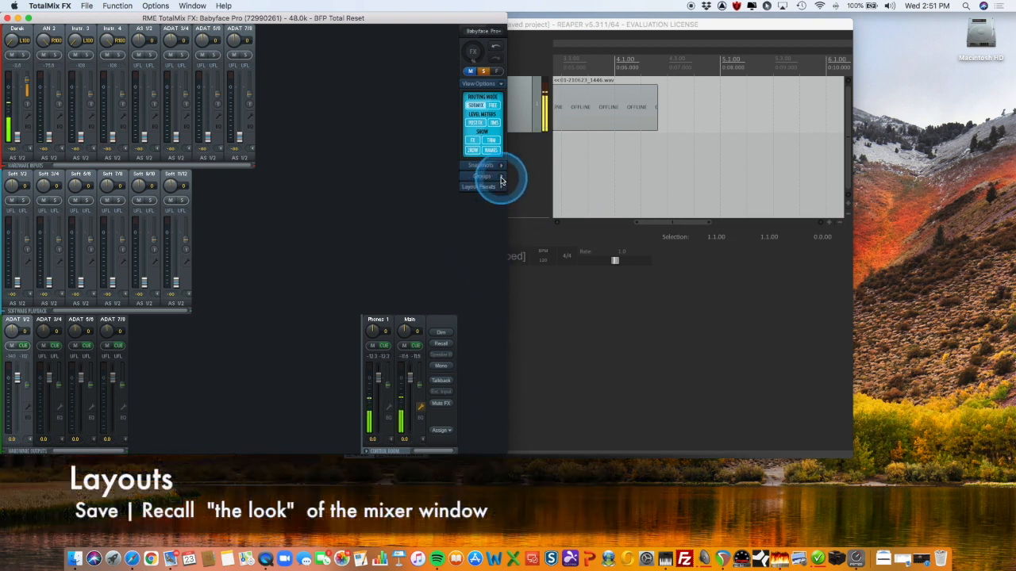
Show the layout presets and examine the Channel Layout settings for inputs, playbacks and outputs
{"action": "left_click", "coordinate": [500, 187]}
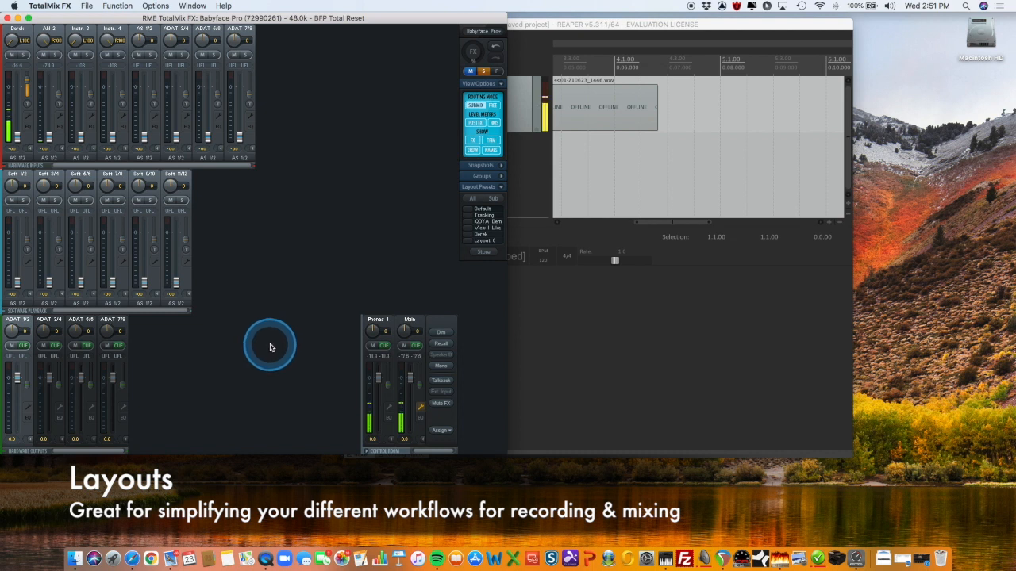
{"action": "left_click", "coordinate": [156, 6]}
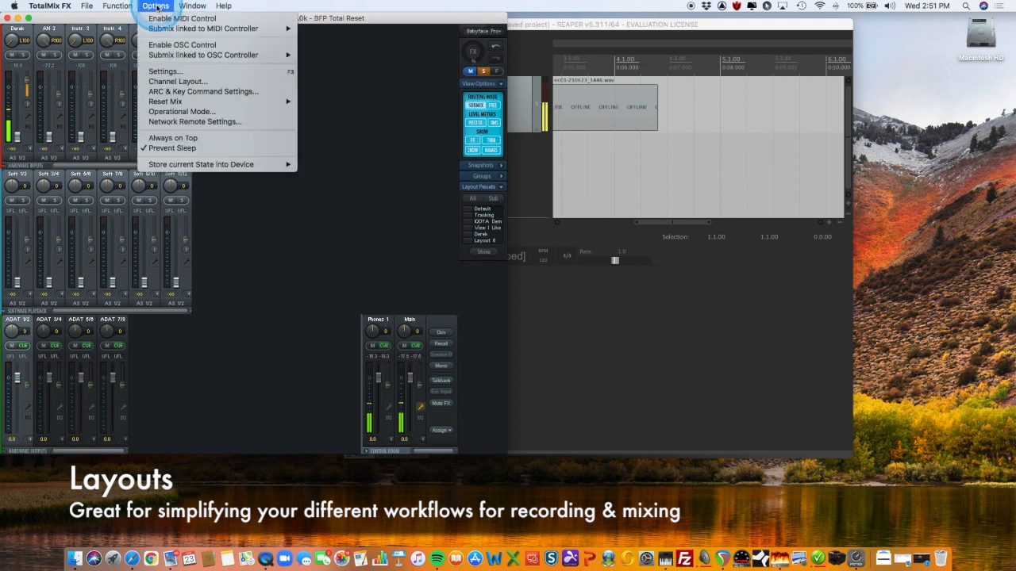
{"action": "left_click", "coordinate": [171, 82]}
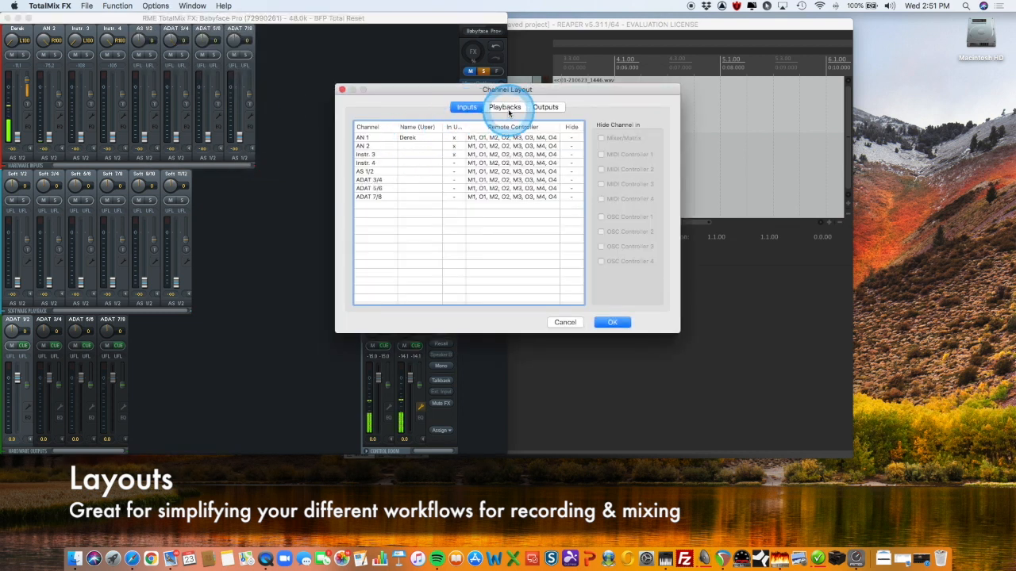
{"action": "left_click", "coordinate": [509, 113]}
{"action": "left_click", "coordinate": [540, 108]}
{"action": "left_click", "coordinate": [465, 109]}
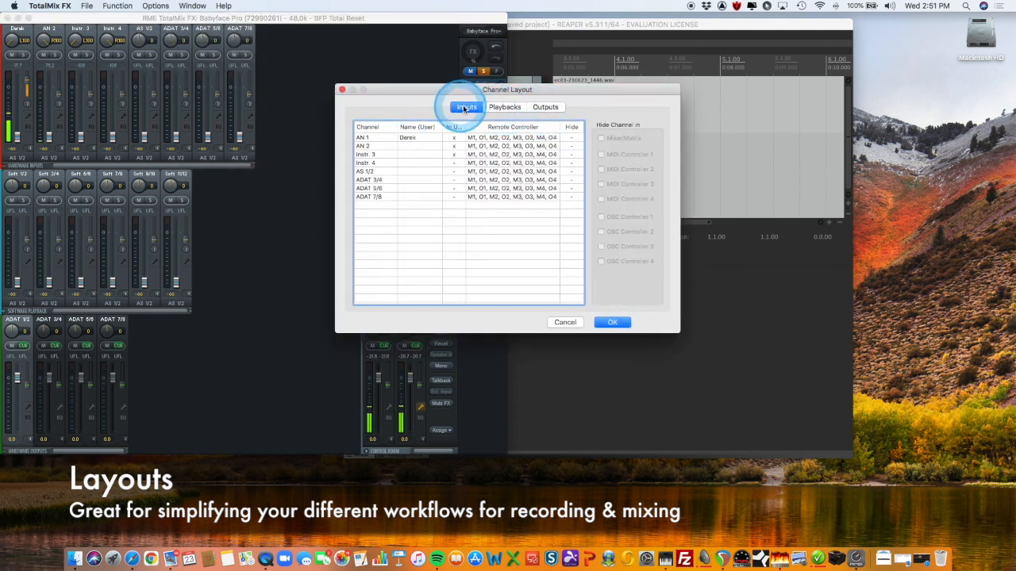
{"action": "left_click", "coordinate": [494, 108]}
{"action": "left_click", "coordinate": [545, 108]}
{"action": "left_click", "coordinate": [466, 109]}
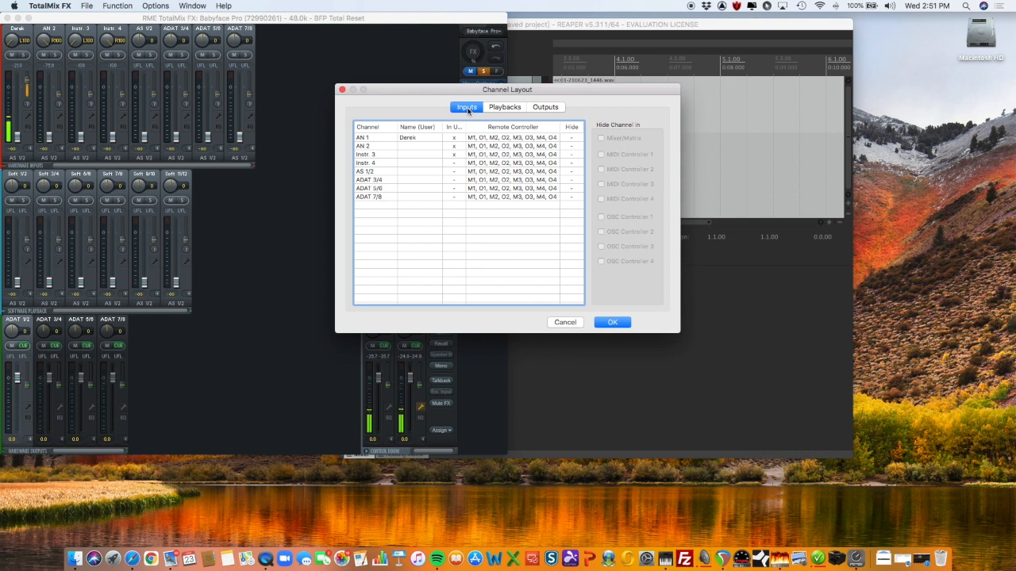
{"action": "left_click", "coordinate": [468, 111]}
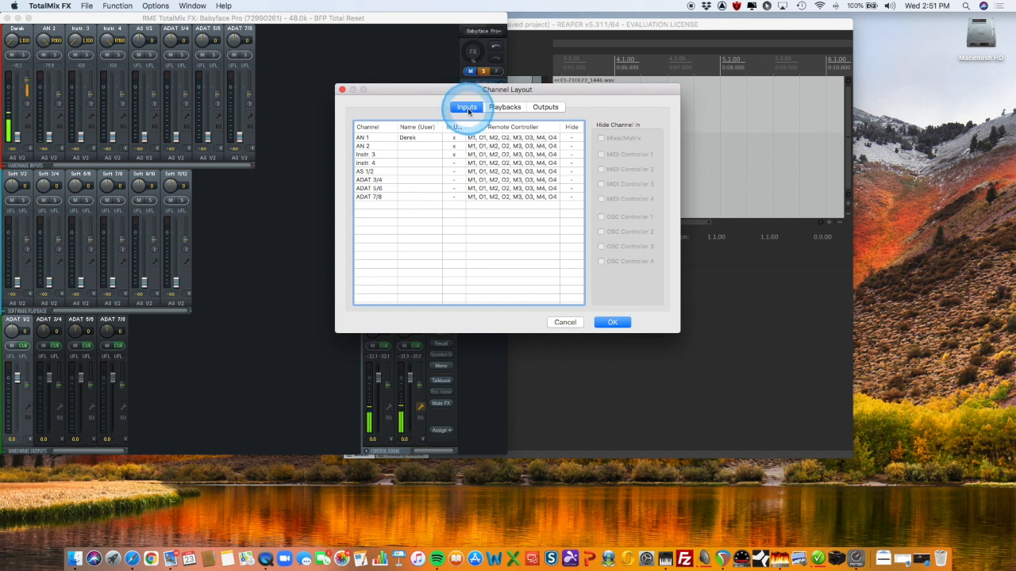
Hide the input channels AS 1/2 through ADAT 7/8 in the Mixer/Matrix view
{"action": "left_click", "coordinate": [377, 172]}
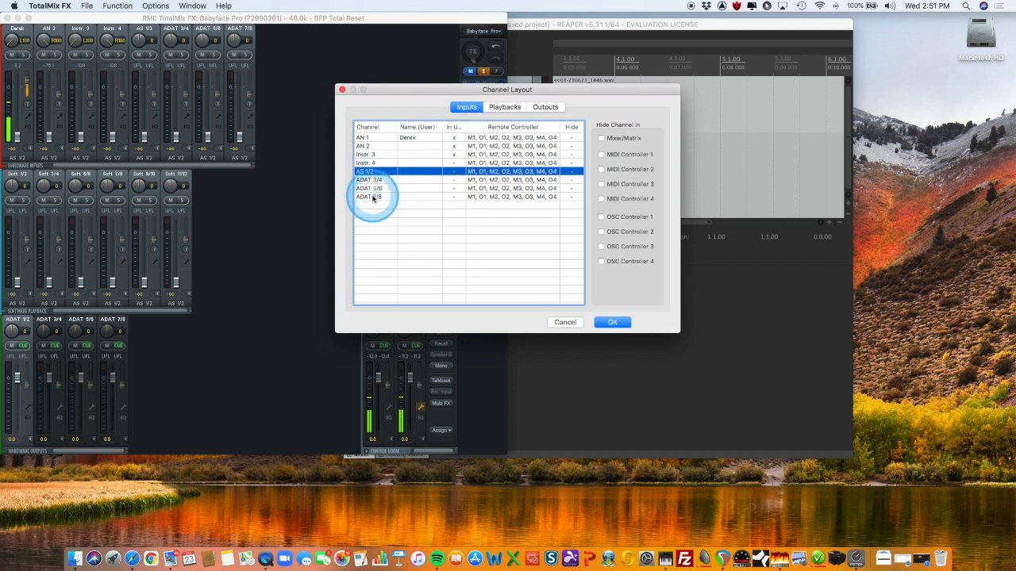
{"action": "left_click", "coordinate": [373, 198], "text": "shift"}
{"action": "left_click", "coordinate": [602, 139]}
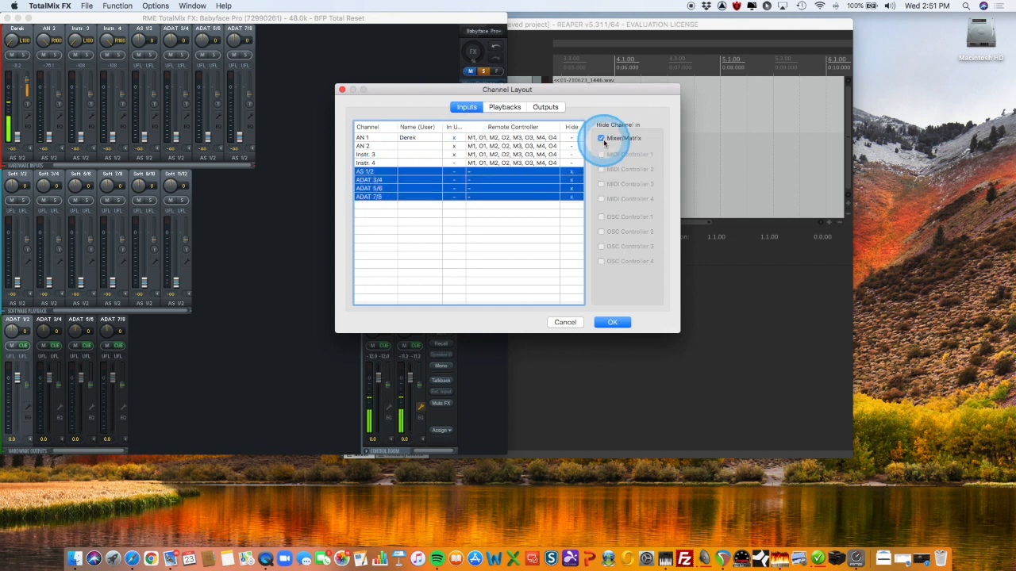
Hide the output channels AS 1/2 through ADAT 7/8 in the Mixer/Matrix view and apply the channel layout
{"action": "left_click", "coordinate": [545, 106]}
{"action": "left_click", "coordinate": [368, 155]}
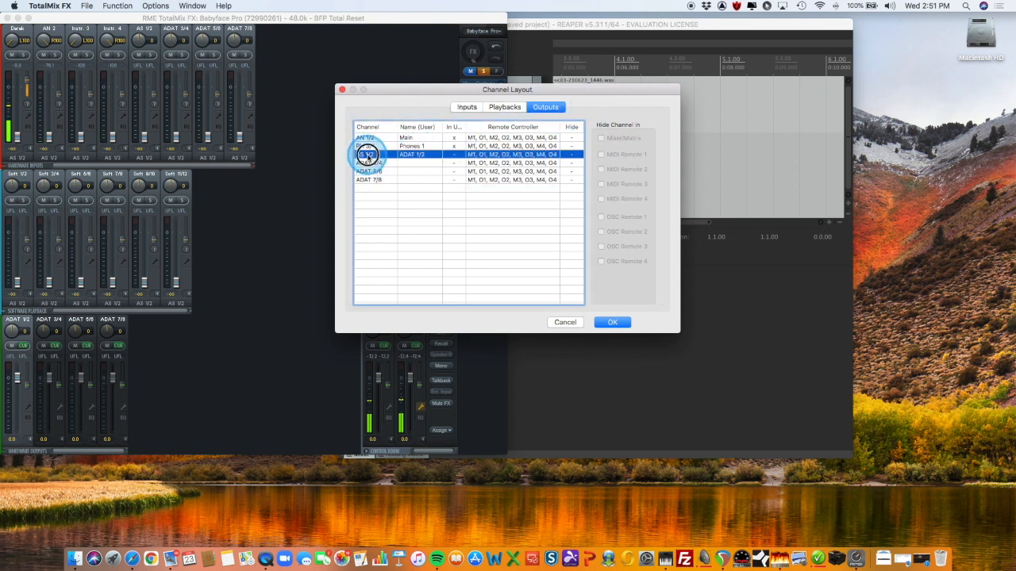
{"action": "left_click", "coordinate": [365, 180], "text": "shift"}
{"action": "left_click", "coordinate": [602, 139]}
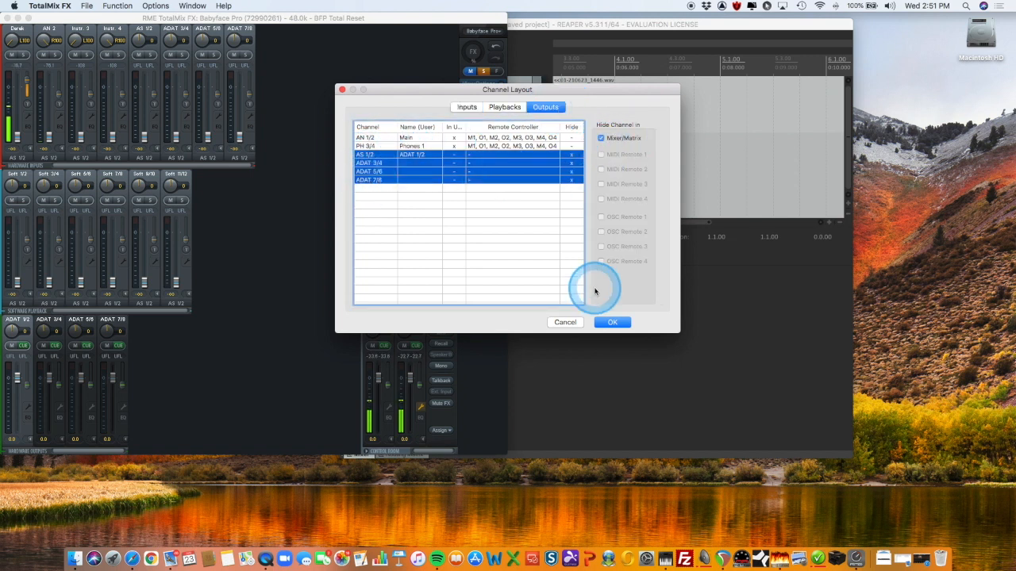
{"action": "left_click", "coordinate": [612, 325]}
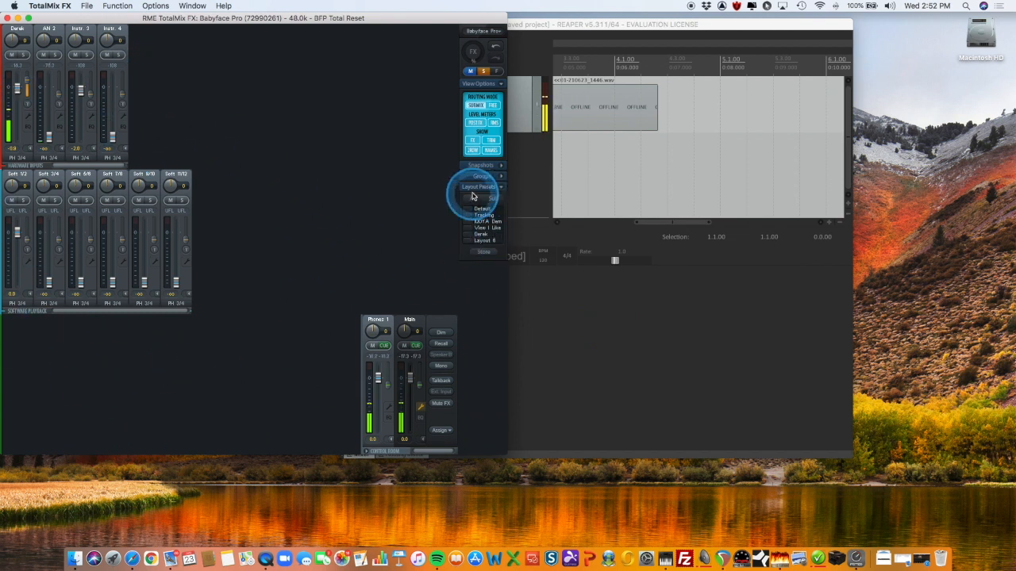
Store the reduced mixer view as the Default layout preset, and switch among Default, Tracking and View I Like, ending on Tracking
{"action": "left_click", "coordinate": [481, 253]}
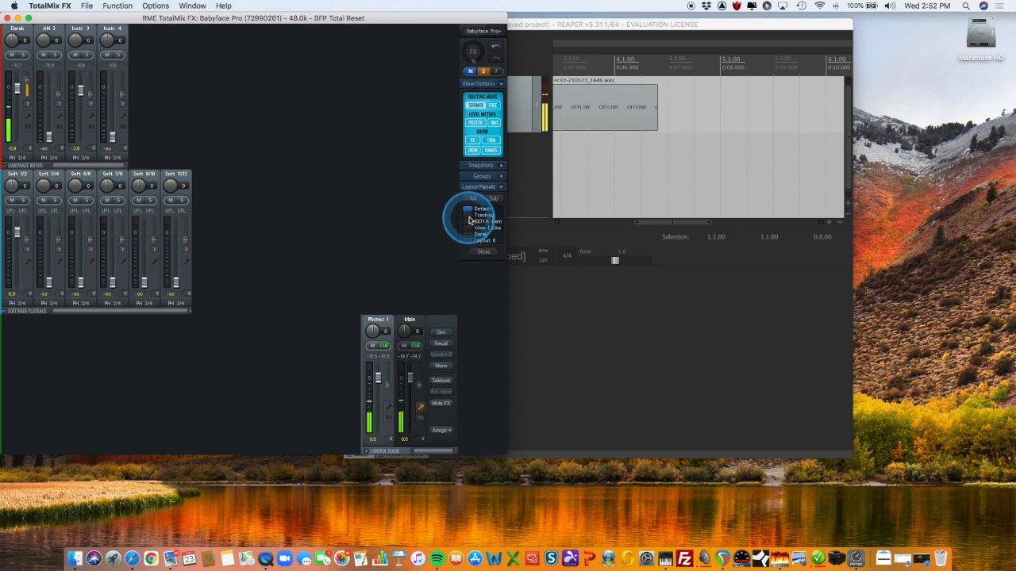
{"action": "left_click", "coordinate": [470, 216]}
{"action": "left_click", "coordinate": [472, 229]}
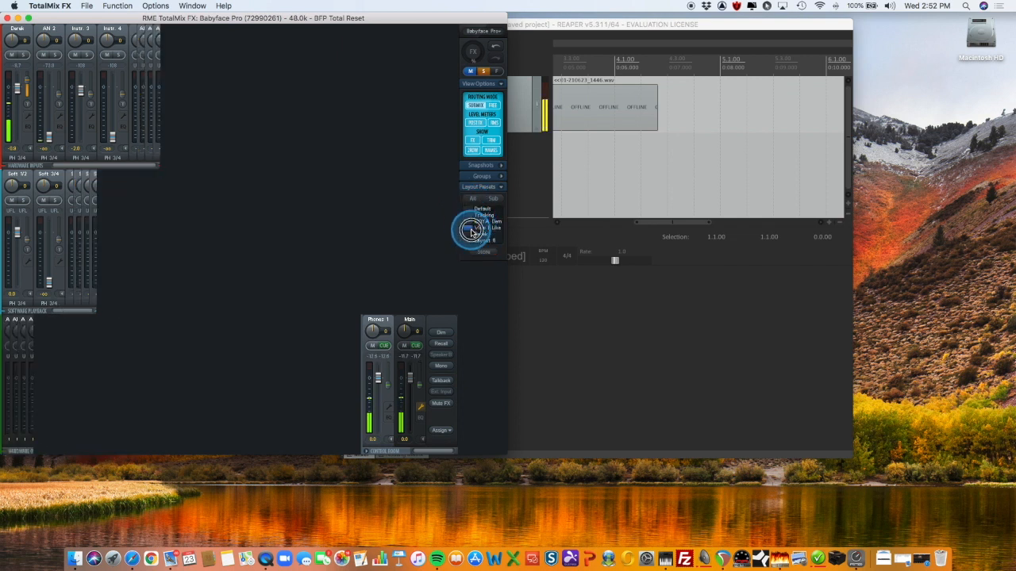
{"action": "left_click", "coordinate": [469, 209]}
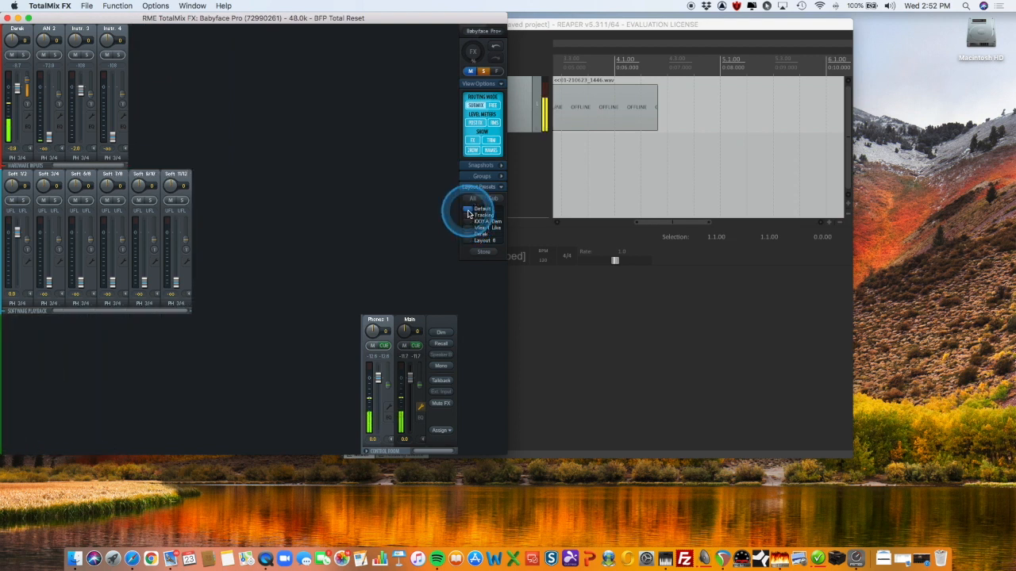
{"action": "left_click", "coordinate": [469, 215]}
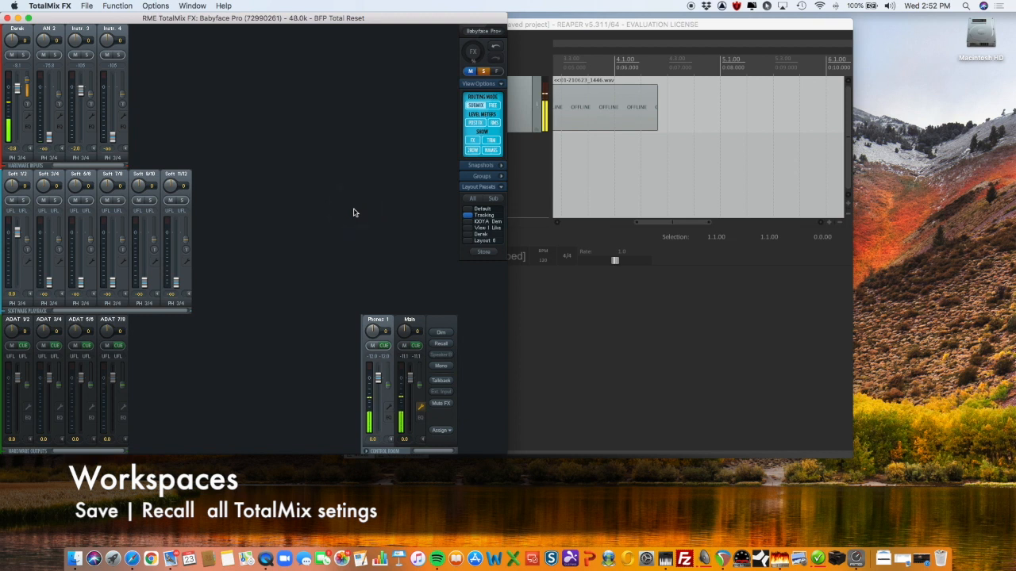
Load workspace 30, BFP Home Studio Setup 1, from the workspace quick select list
{"action": "key", "text": "w"}
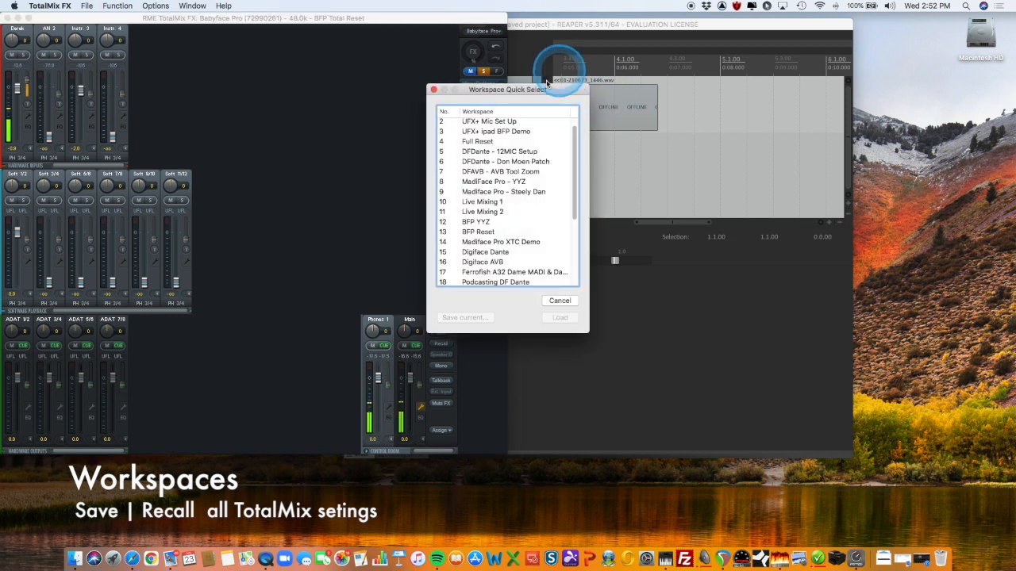
{"action": "left_click_drag", "start_coordinate": [533, 89], "coordinate": [342, 72]}
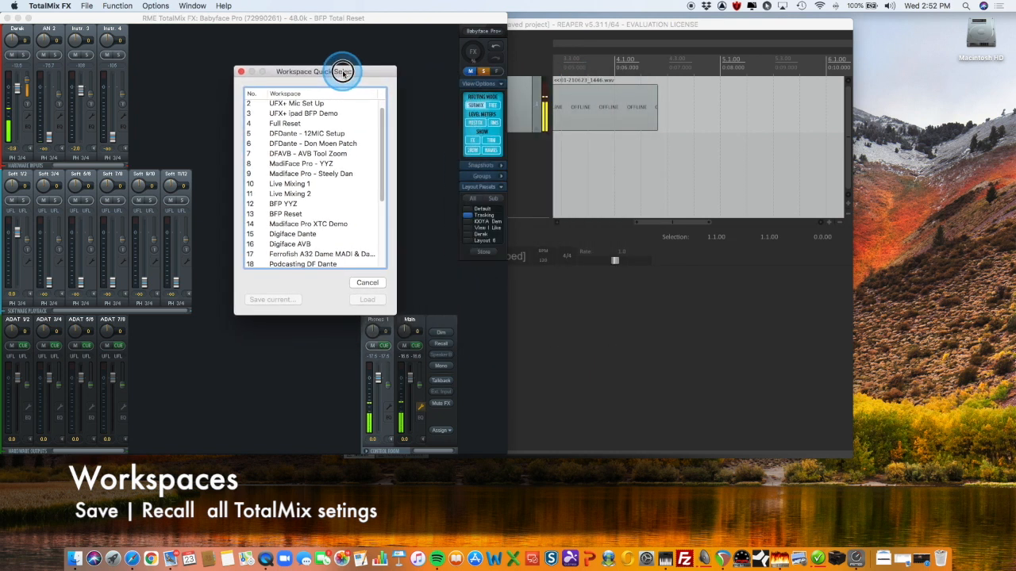
{"action": "scroll", "coordinate": [315, 153], "scroll_direction": "down", "scroll_amount": 5}
{"action": "scroll", "coordinate": [315, 152], "scroll_direction": "up", "scroll_amount": 5}
{"action": "scroll", "coordinate": [315, 153], "scroll_direction": "down", "scroll_amount": 5}
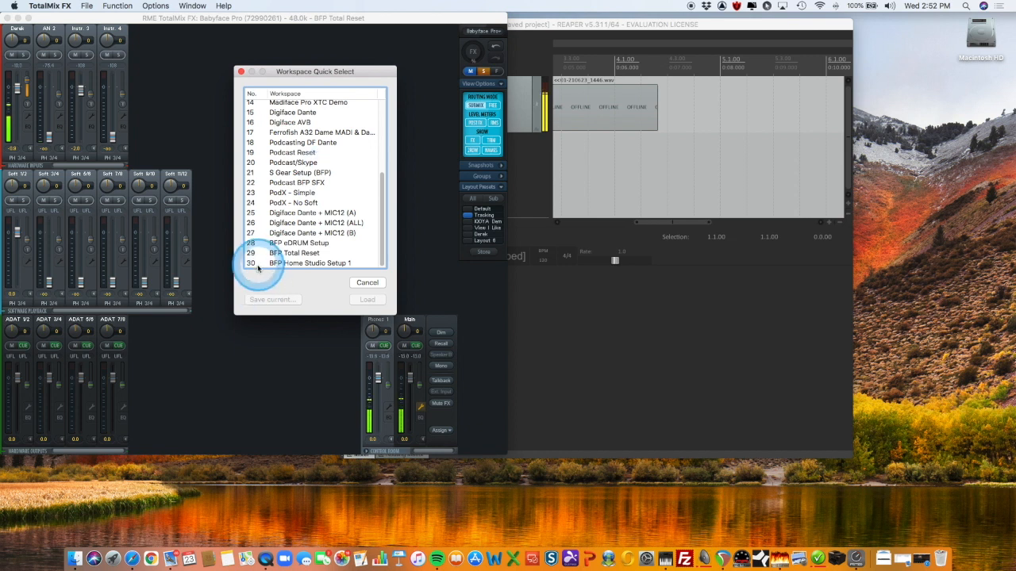
{"action": "left_click", "coordinate": [290, 265]}
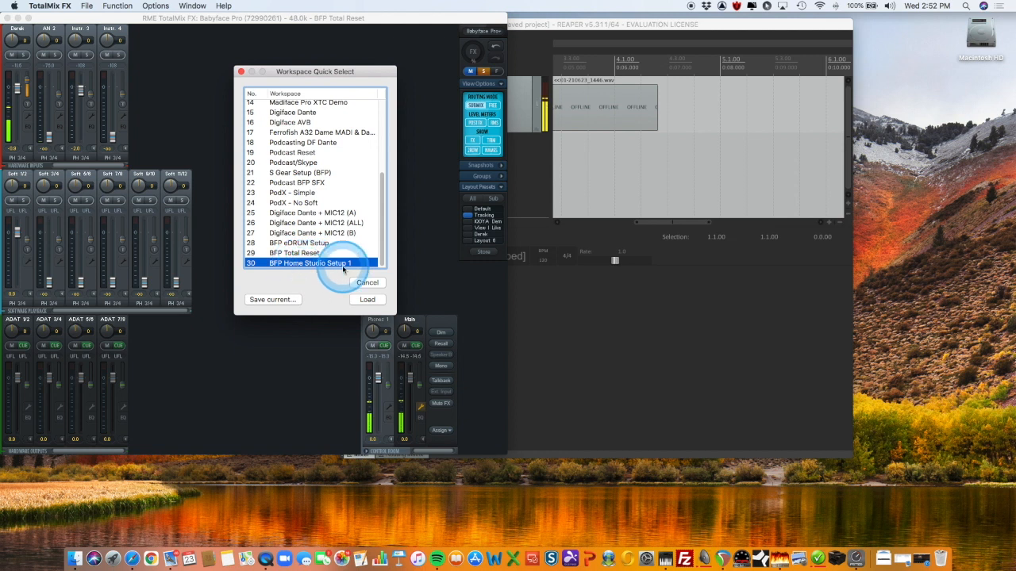
{"action": "left_click", "coordinate": [367, 301]}
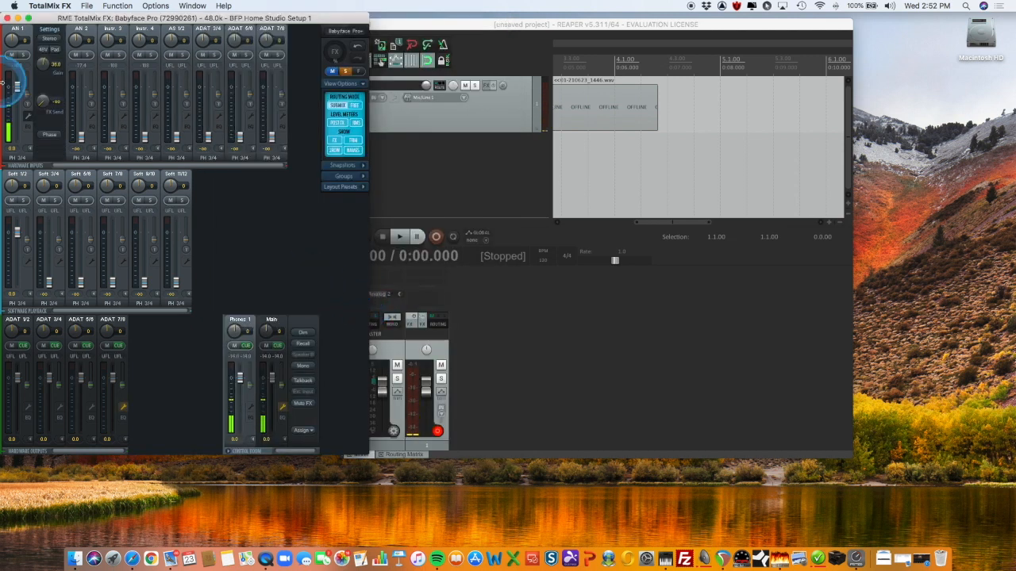
Hide the AN 1 channel settings and widen the mixer window
{"action": "left_click", "coordinate": [28, 119]}
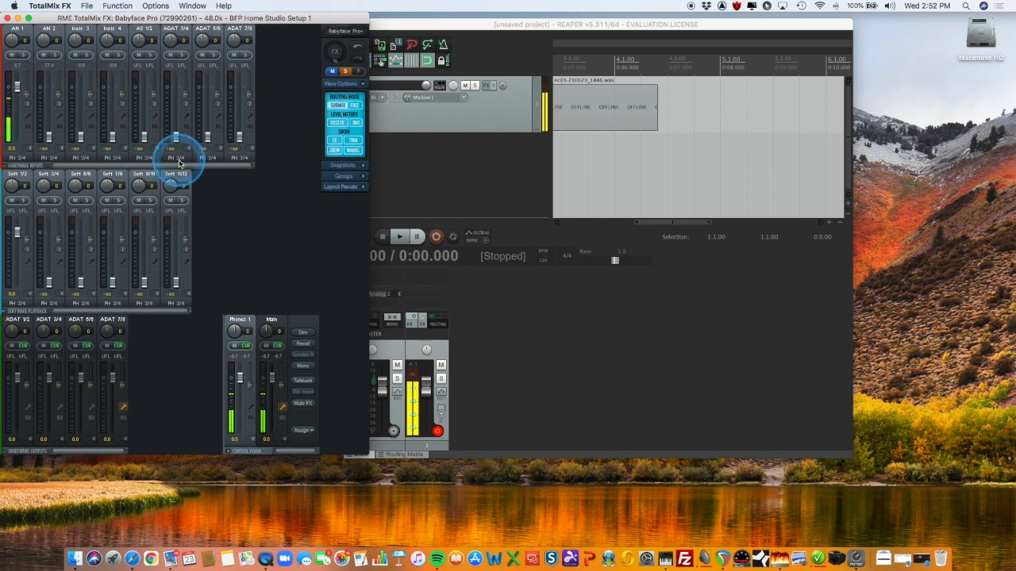
{"action": "left_click_drag", "start_coordinate": [371, 286], "coordinate": [619, 310]}
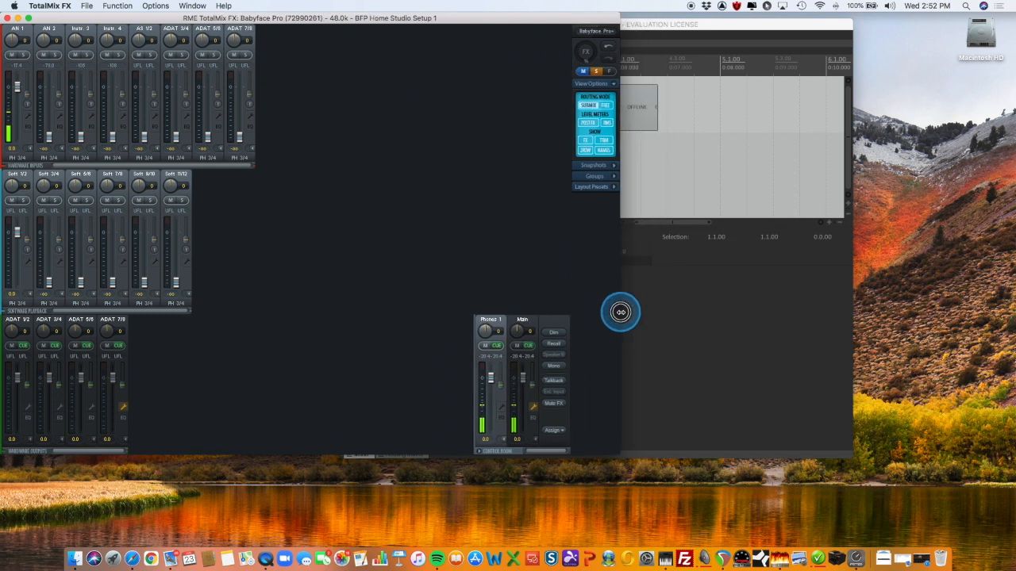
Examine the loaded workspace's snapshots and layout presets as well as the workspace quick select list
{"action": "left_click", "coordinate": [596, 166]}
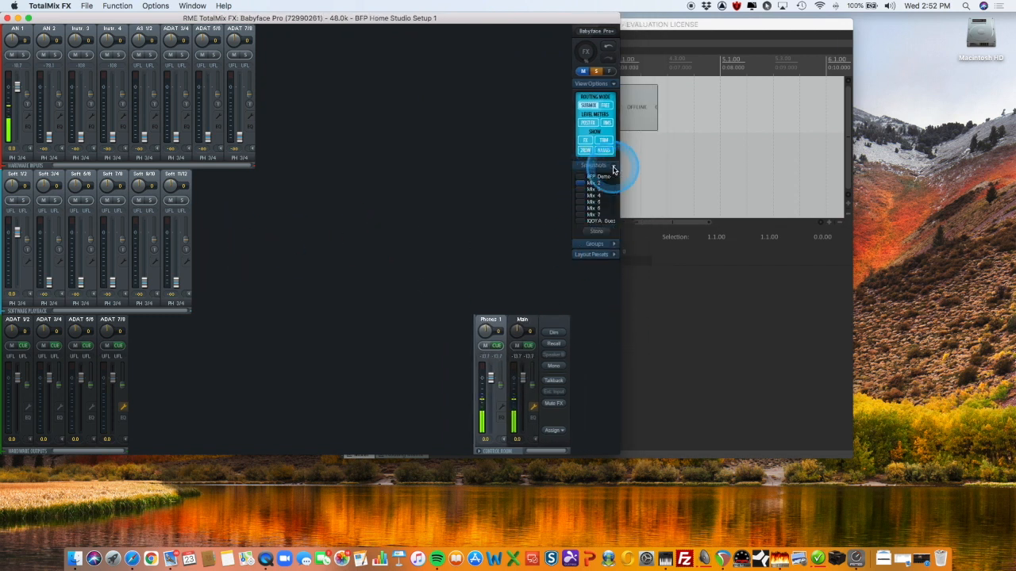
{"action": "left_click", "coordinate": [613, 170]}
{"action": "left_click", "coordinate": [613, 186]}
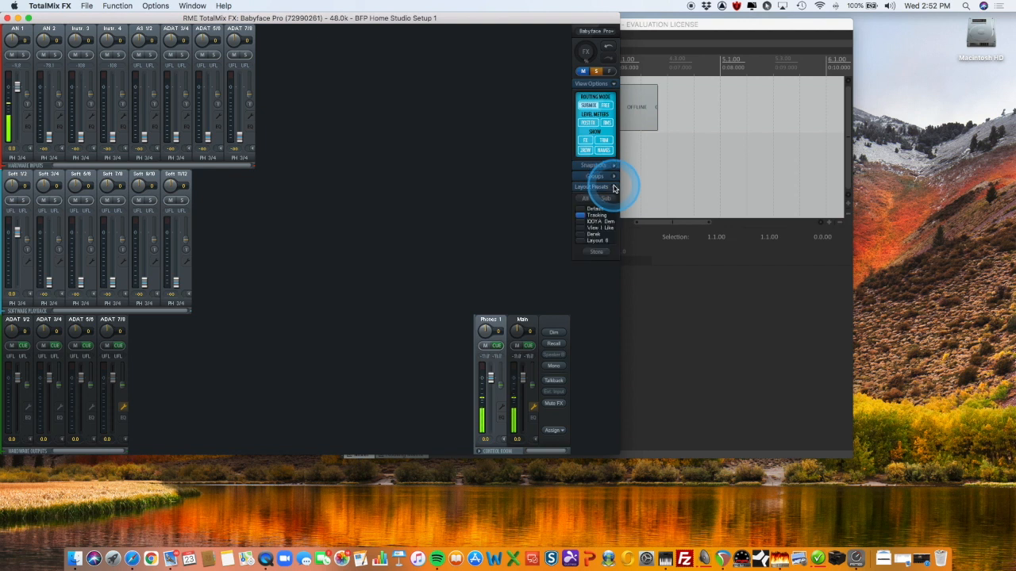
{"action": "left_click", "coordinate": [614, 187]}
{"action": "key", "text": "w"}
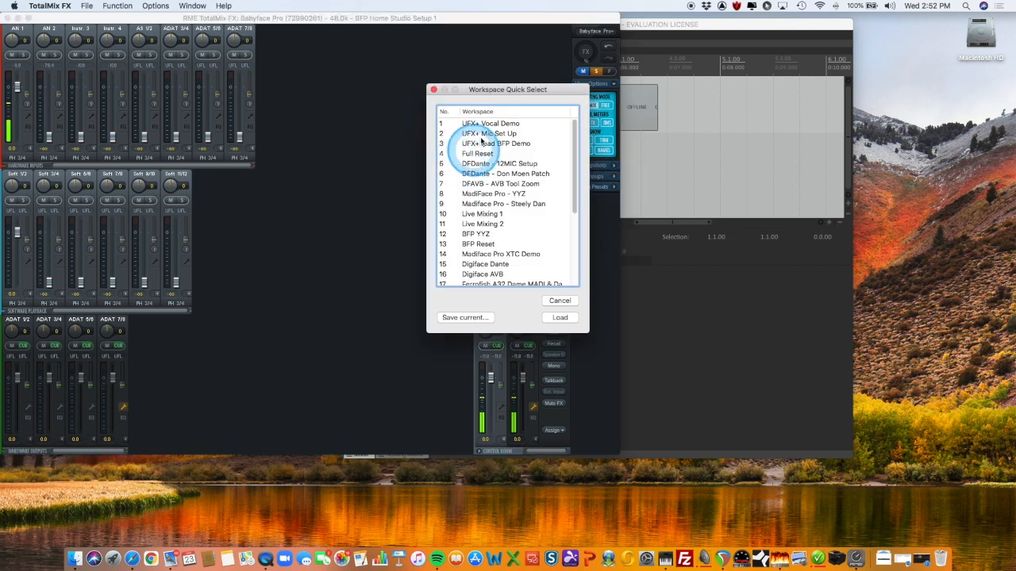
{"action": "left_click_drag", "start_coordinate": [472, 89], "coordinate": [335, 75]}
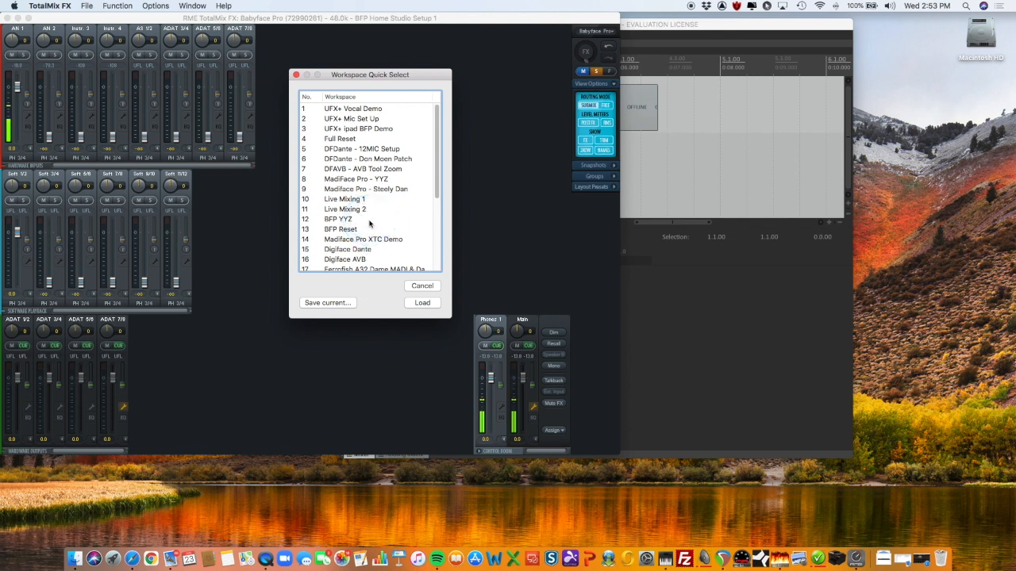
{"action": "left_click", "coordinate": [296, 74]}
{"action": "left_click", "coordinate": [611, 168]}
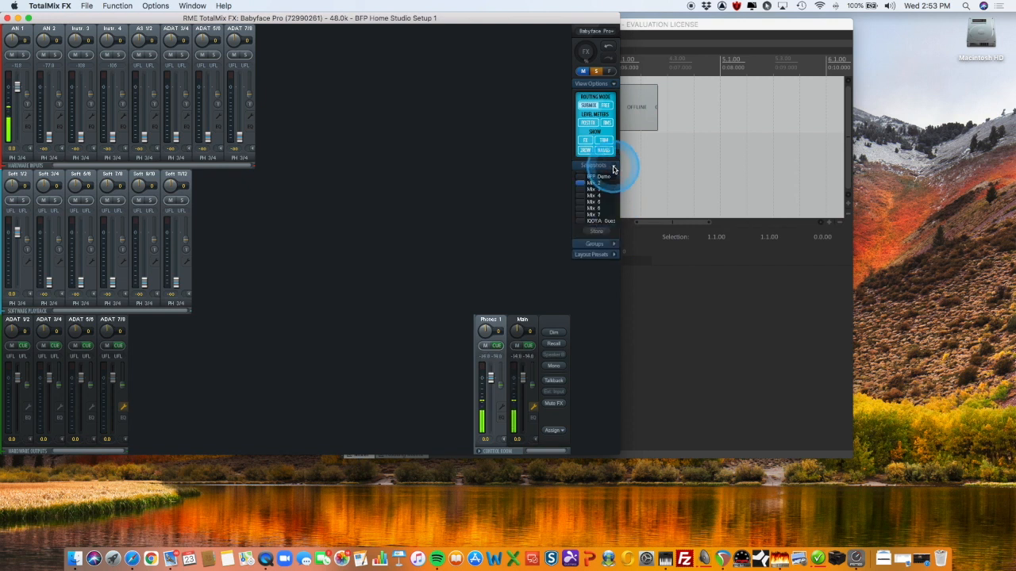
{"action": "left_click", "coordinate": [612, 166]}
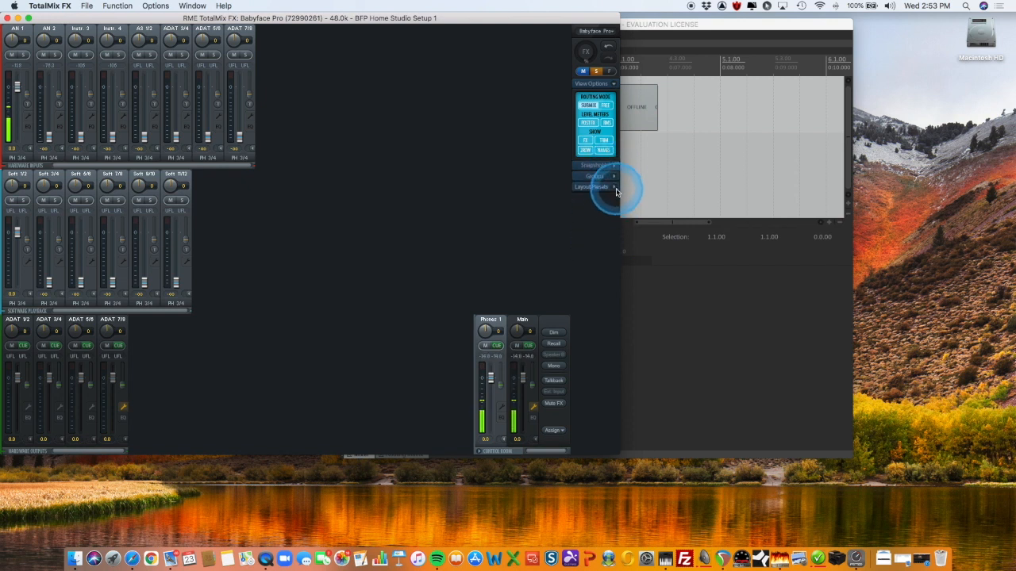
{"action": "left_click", "coordinate": [612, 187]}
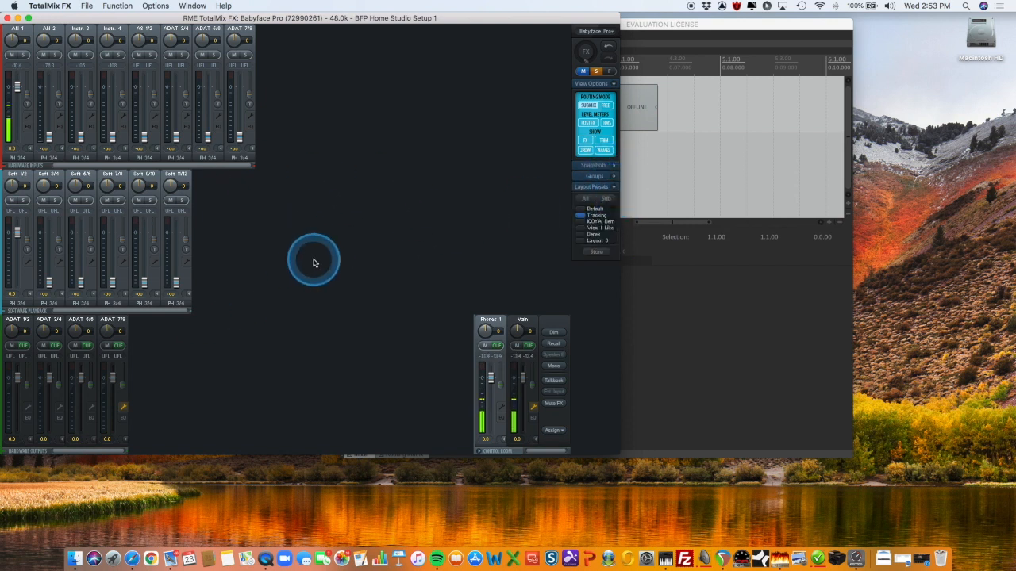
{"action": "left_click", "coordinate": [612, 187]}
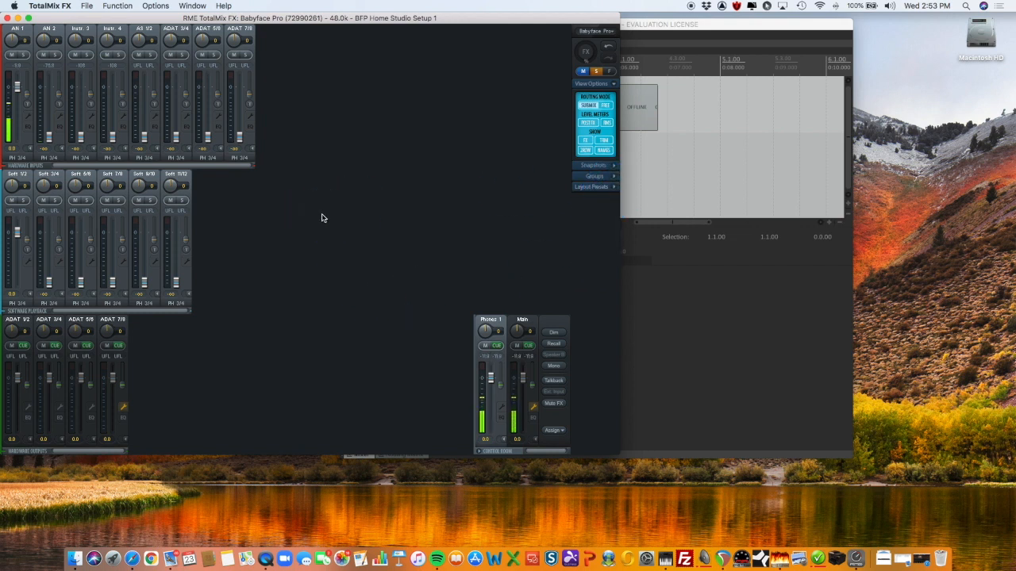